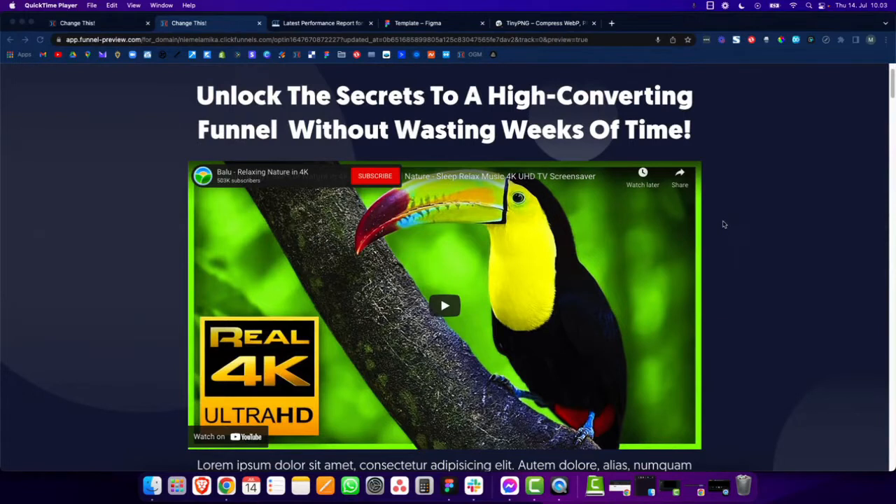
Look over the funnel preview page from the logo and headline video down to the enroll button
{"action": "scroll", "coordinate": [725, 224], "scroll_direction": "down", "scroll_amount": 1}
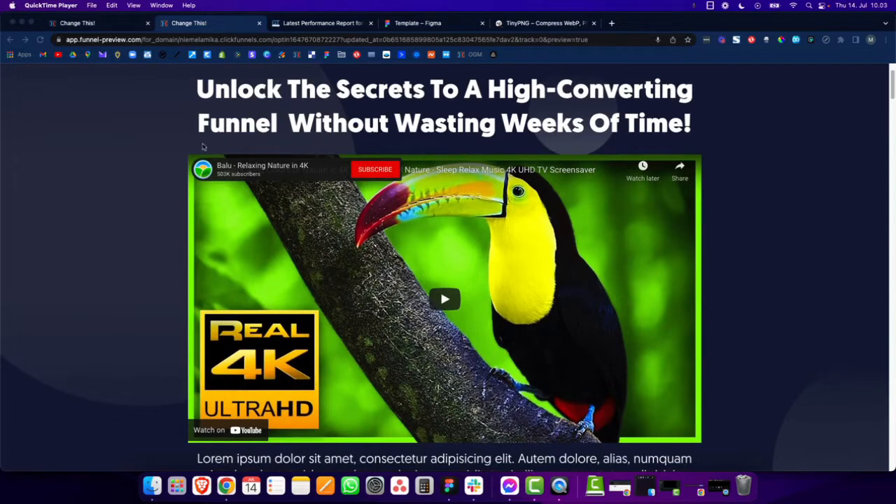
{"action": "scroll", "coordinate": [116, 148], "scroll_direction": "down", "scroll_amount": 5}
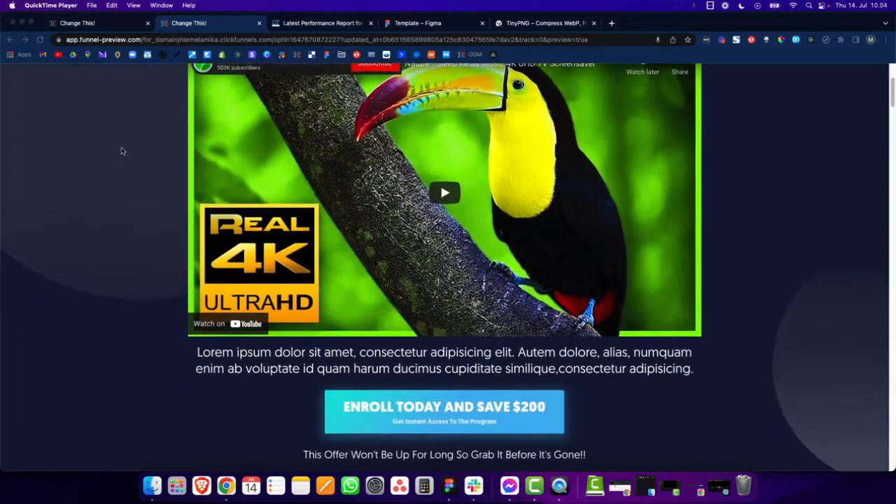
{"action": "scroll", "coordinate": [124, 152], "scroll_direction": "down", "scroll_amount": 2}
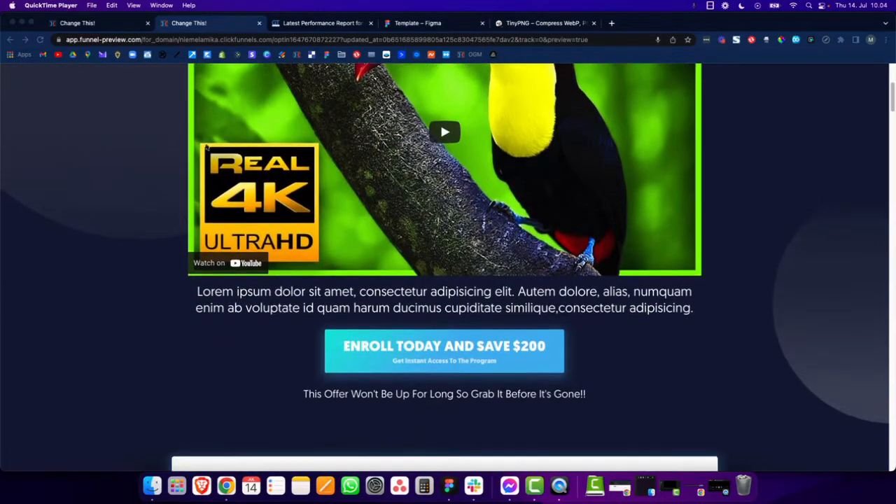
{"action": "scroll", "coordinate": [228, 155], "scroll_direction": "up", "scroll_amount": 9}
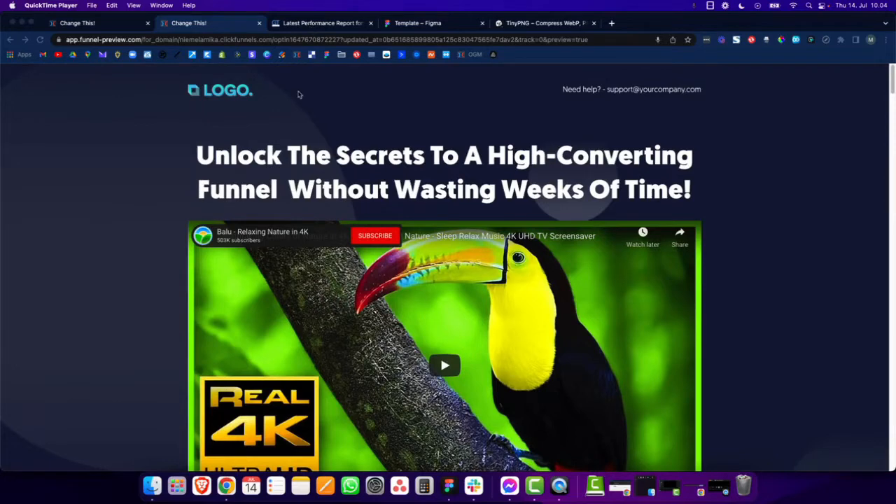
{"action": "scroll", "coordinate": [300, 96], "scroll_direction": "down", "scroll_amount": 1}
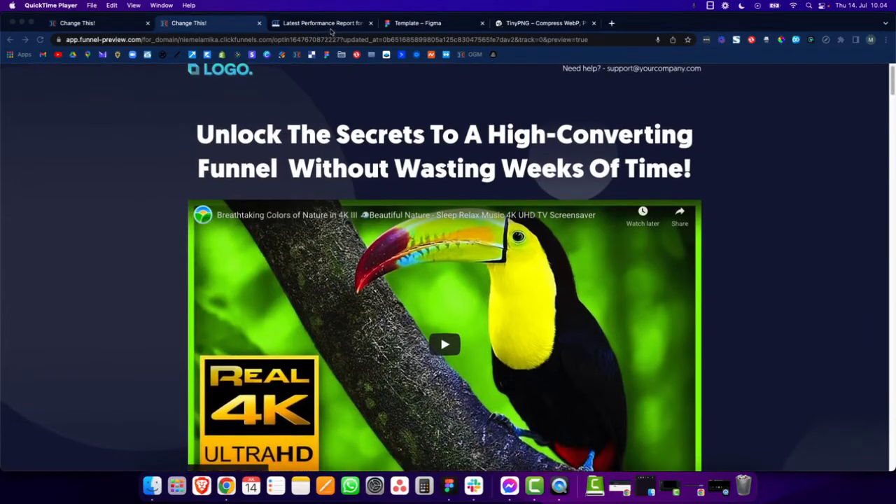
Open the first GTmetrix report for the funnel page and review its grade, web vitals and speed visualization
{"action": "left_click", "coordinate": [329, 23]}
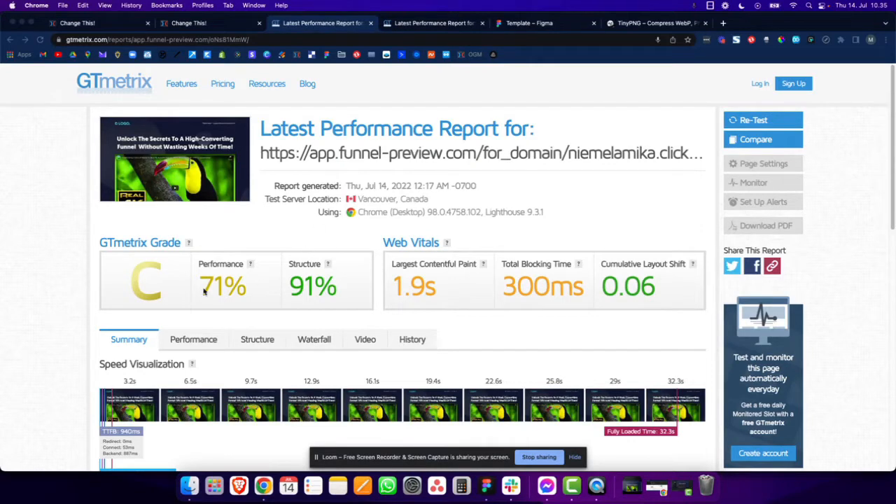
{"action": "left_click", "coordinate": [100, 272]}
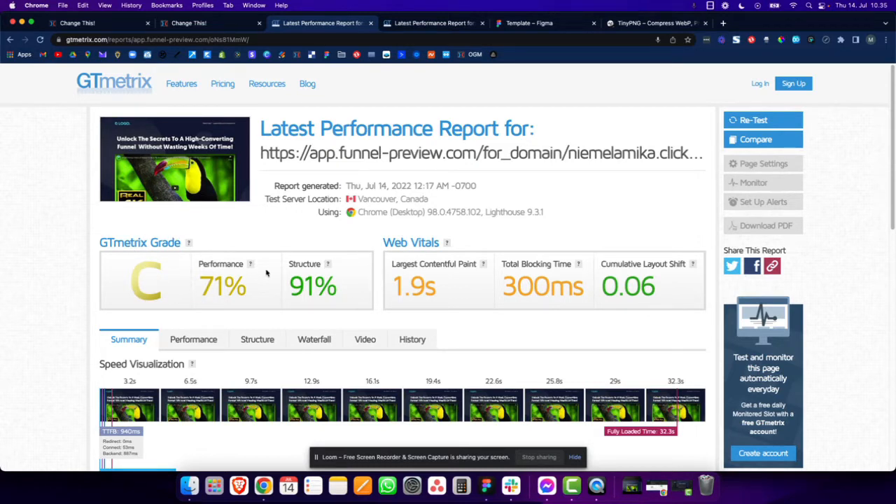
{"action": "scroll", "coordinate": [280, 265], "scroll_direction": "down", "scroll_amount": 2}
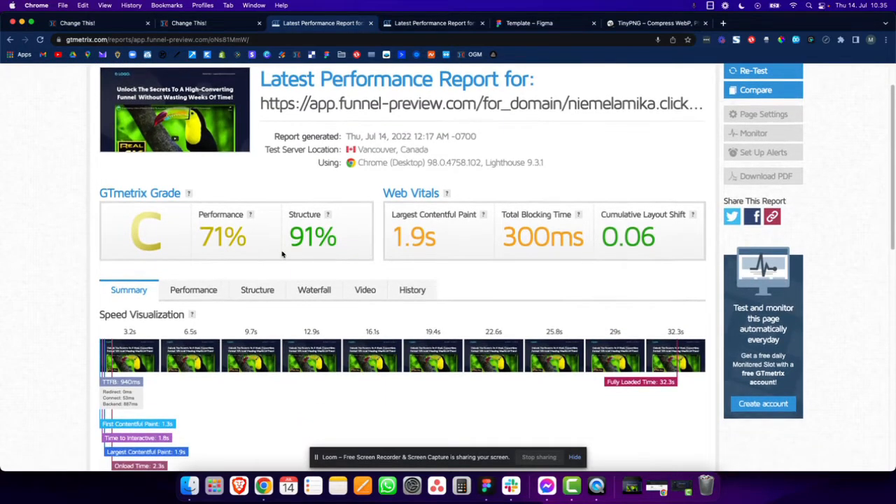
{"action": "scroll", "coordinate": [282, 254], "scroll_direction": "down", "scroll_amount": 3}
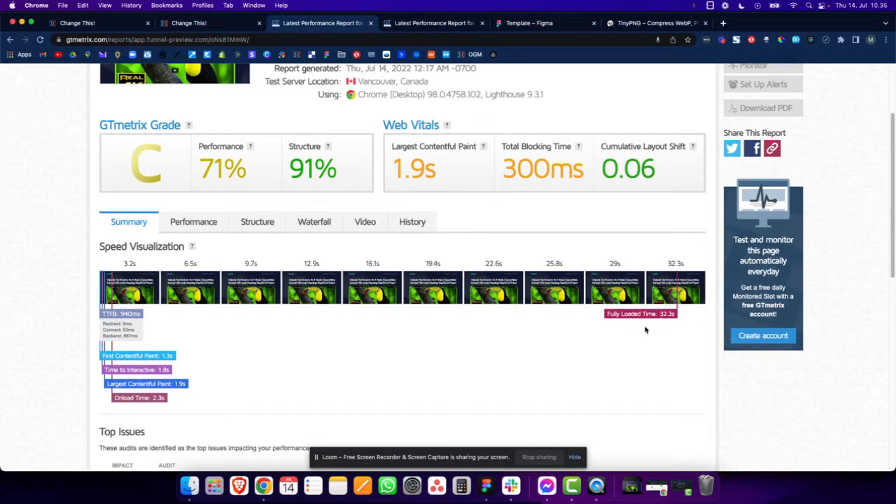
{"action": "scroll", "coordinate": [613, 354], "scroll_direction": "down", "scroll_amount": 1}
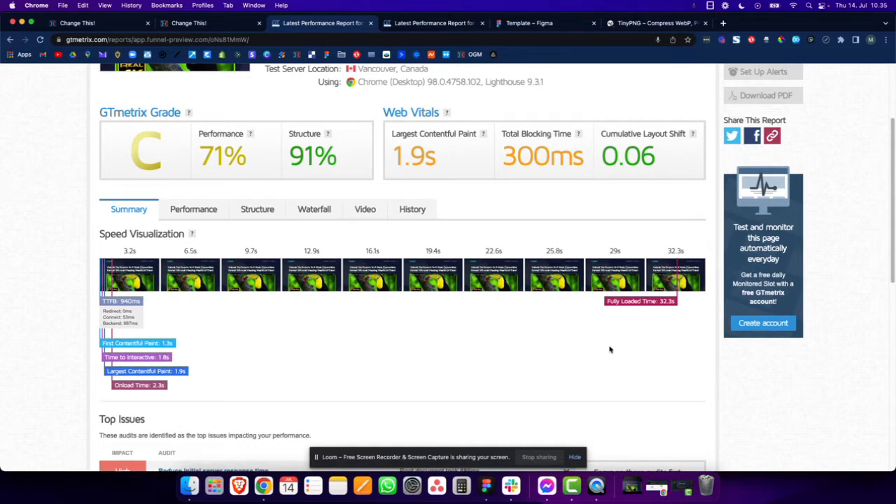
{"action": "scroll", "coordinate": [599, 342], "scroll_direction": "down", "scroll_amount": 2}
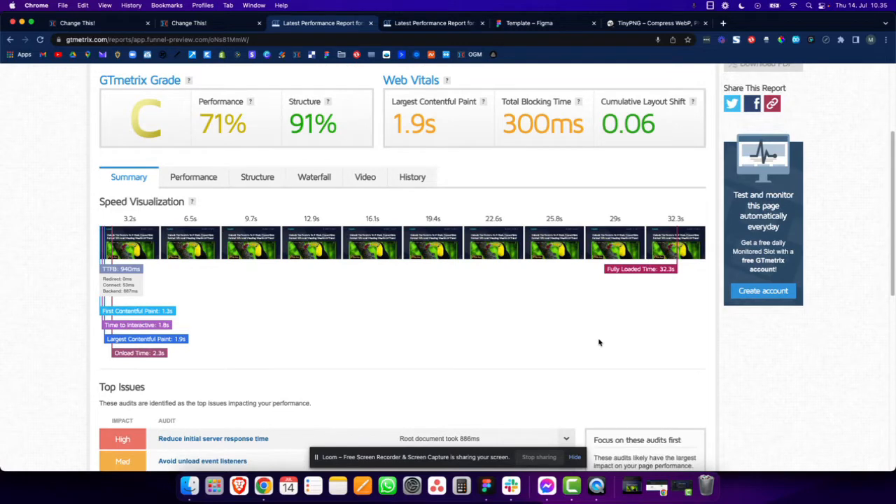
Inspect the top-issue details for initial server response time and unload event listeners, collapsing both again
{"action": "scroll", "coordinate": [598, 342], "scroll_direction": "down", "scroll_amount": 7}
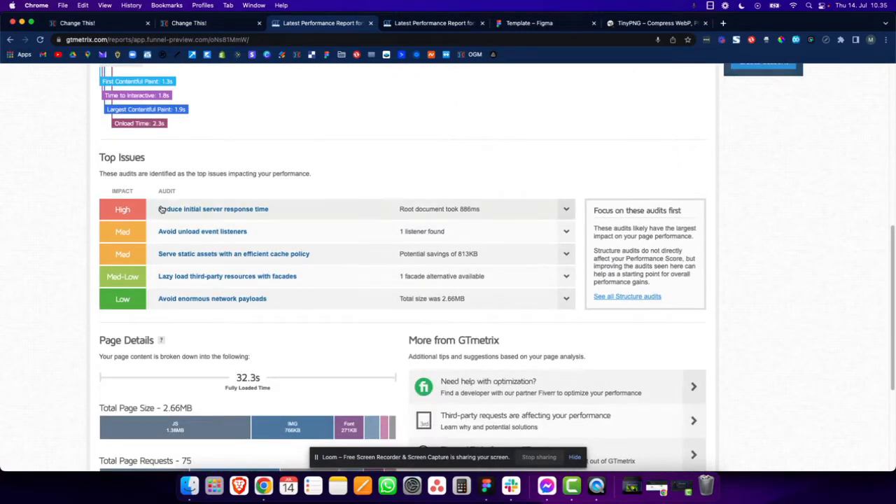
{"action": "left_click", "coordinate": [566, 209]}
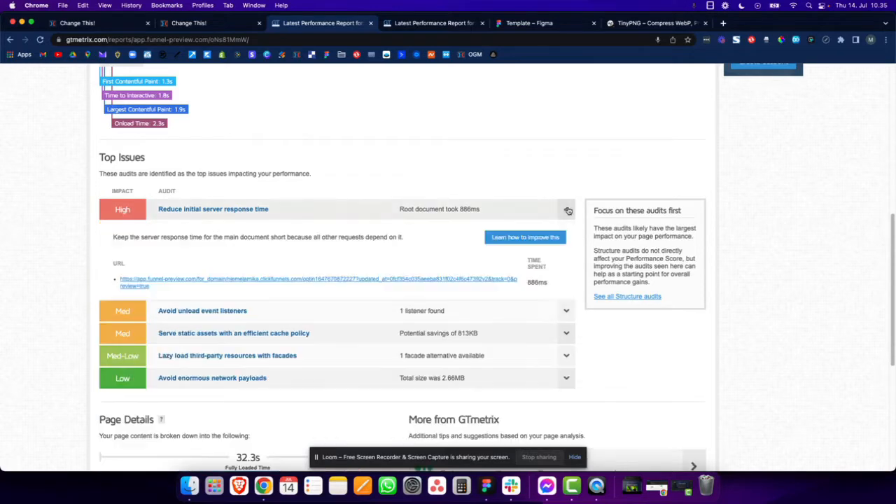
{"action": "left_click", "coordinate": [567, 311]}
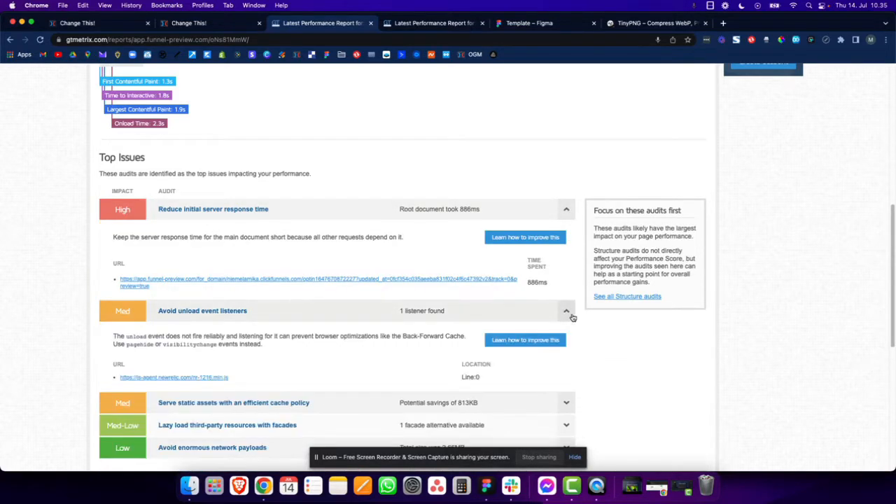
{"action": "scroll", "coordinate": [575, 335], "scroll_direction": "down", "scroll_amount": 2}
{"action": "left_click", "coordinate": [566, 246]}
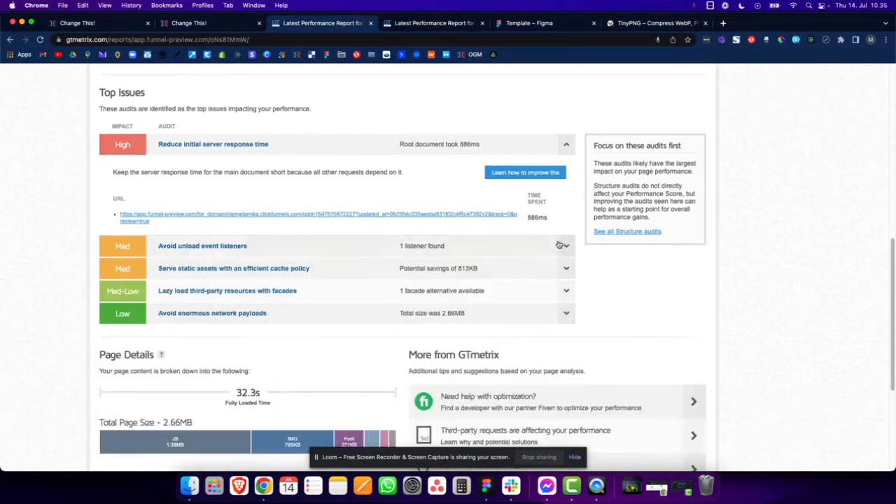
{"action": "left_click", "coordinate": [566, 145]}
Expand the efficient cache policy audit for static assets and examine the listed URLs and transfer sizes
{"action": "left_click", "coordinate": [569, 188]}
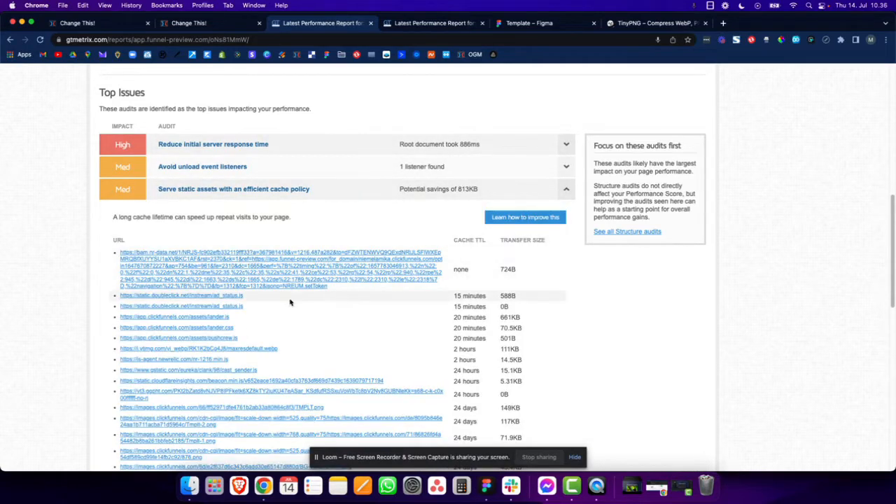
{"action": "scroll", "coordinate": [245, 308], "scroll_direction": "down", "scroll_amount": 1}
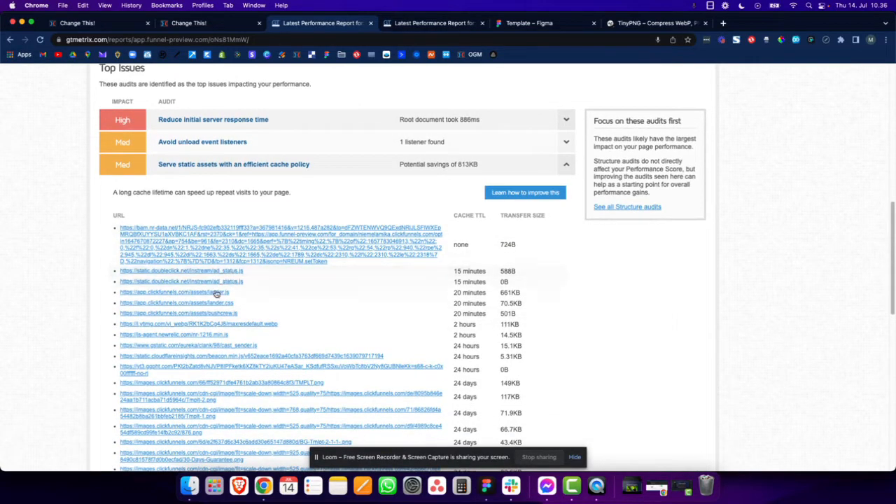
{"action": "scroll", "coordinate": [210, 336], "scroll_direction": "down", "scroll_amount": 3}
{"action": "left_click_drag", "start_coordinate": [500, 210], "coordinate": [532, 298]}
{"action": "scroll", "coordinate": [524, 389], "scroll_direction": "down", "scroll_amount": 9}
{"action": "left_click", "coordinate": [587, 221]}
{"action": "scroll", "coordinate": [570, 239], "scroll_direction": "up", "scroll_amount": 1}
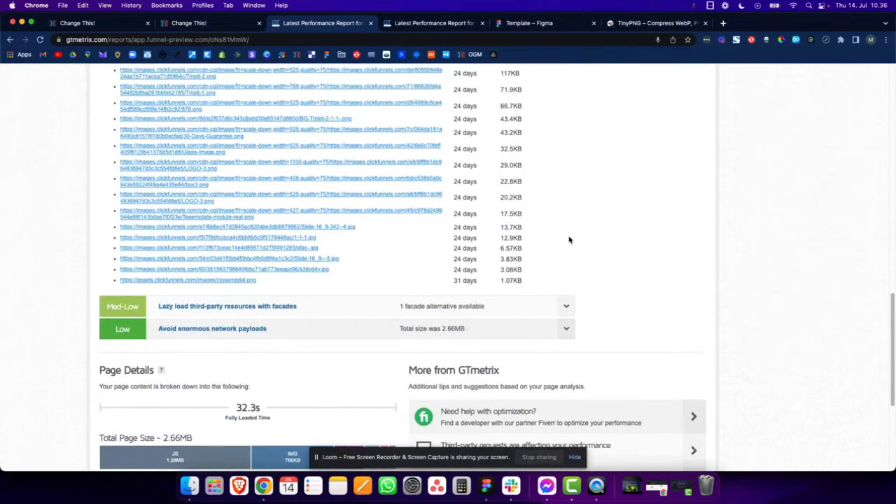
Expand the audits on lazy loading third-party resources and enormous network payloads, and compare the YouTube player and asset sizes
{"action": "left_click", "coordinate": [566, 306]}
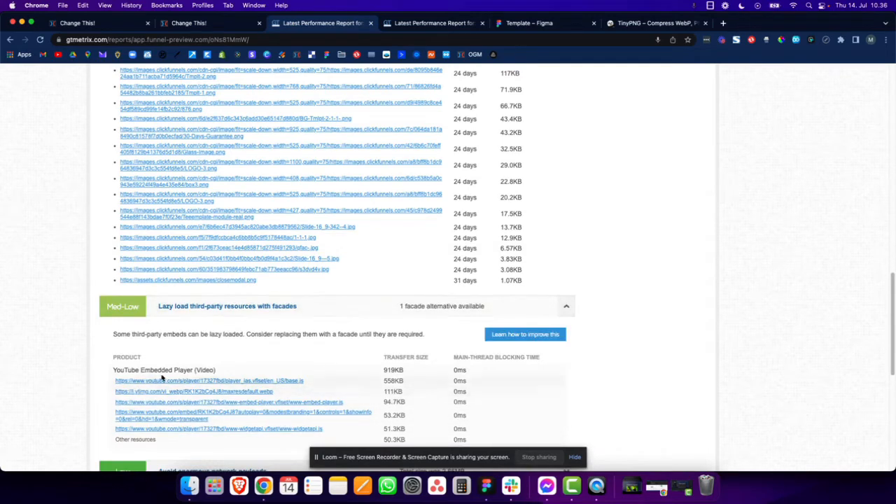
{"action": "scroll", "coordinate": [546, 364], "scroll_direction": "up", "scroll_amount": 6}
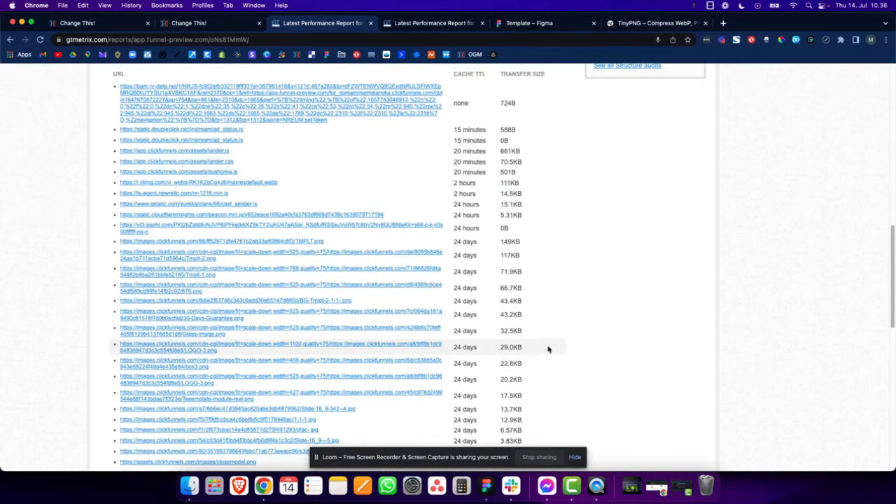
{"action": "scroll", "coordinate": [322, 196], "scroll_direction": "up", "scroll_amount": 1}
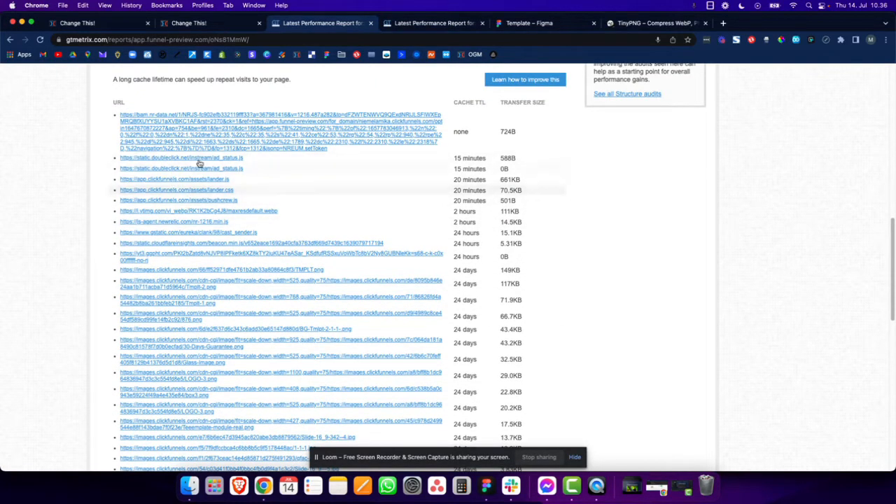
{"action": "scroll", "coordinate": [448, 256], "scroll_direction": "down", "scroll_amount": 1}
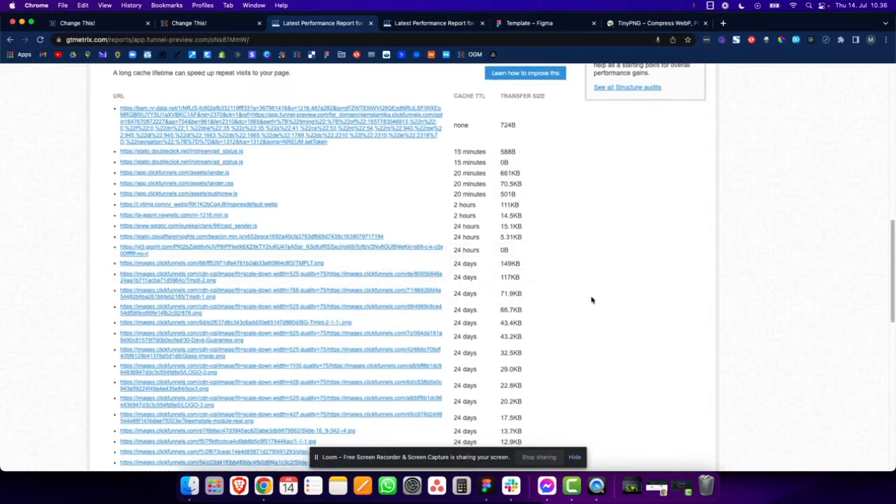
{"action": "scroll", "coordinate": [592, 300], "scroll_direction": "down", "scroll_amount": 10}
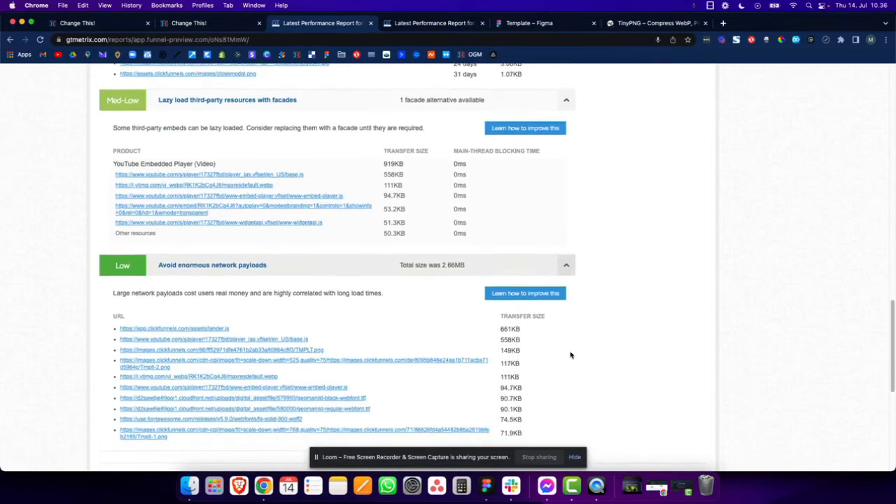
{"action": "scroll", "coordinate": [571, 356], "scroll_direction": "down", "scroll_amount": 1}
{"action": "scroll", "coordinate": [518, 349], "scroll_direction": "down", "scroll_amount": 1}
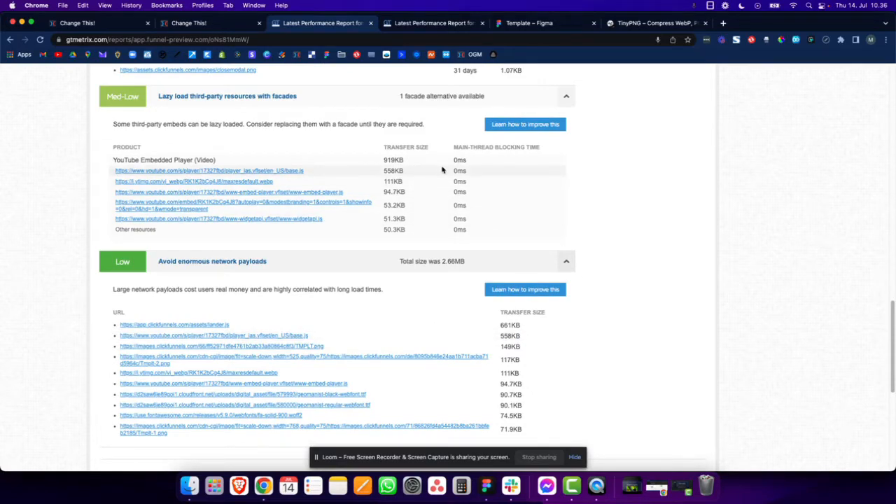
{"action": "scroll", "coordinate": [539, 176], "scroll_direction": "up", "scroll_amount": 15}
Delete the embedded video element below the headline in the ClickFunnels page editor
{"action": "scroll", "coordinate": [536, 176], "scroll_direction": "up", "scroll_amount": 2}
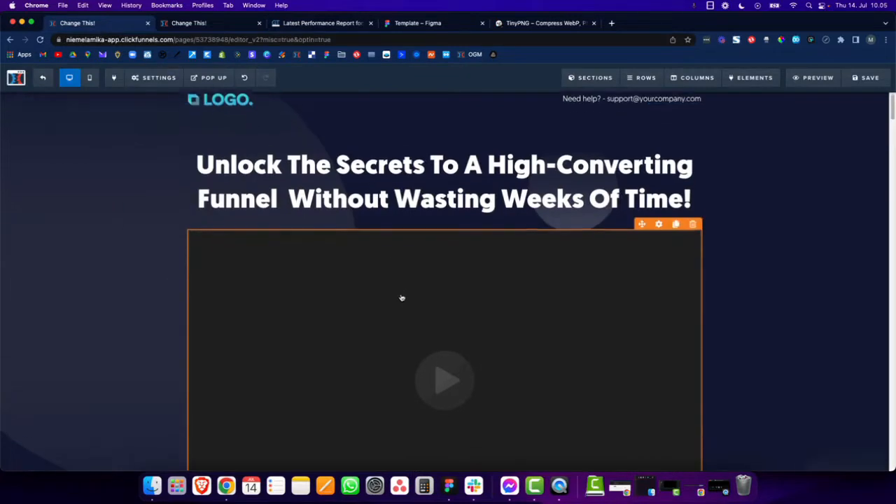
{"action": "scroll", "coordinate": [402, 298], "scroll_direction": "down", "scroll_amount": 2}
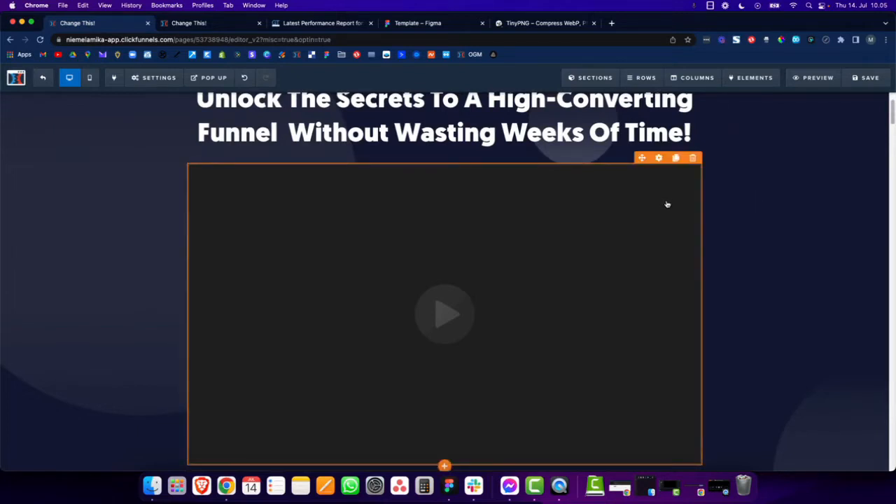
{"action": "left_click", "coordinate": [694, 159]}
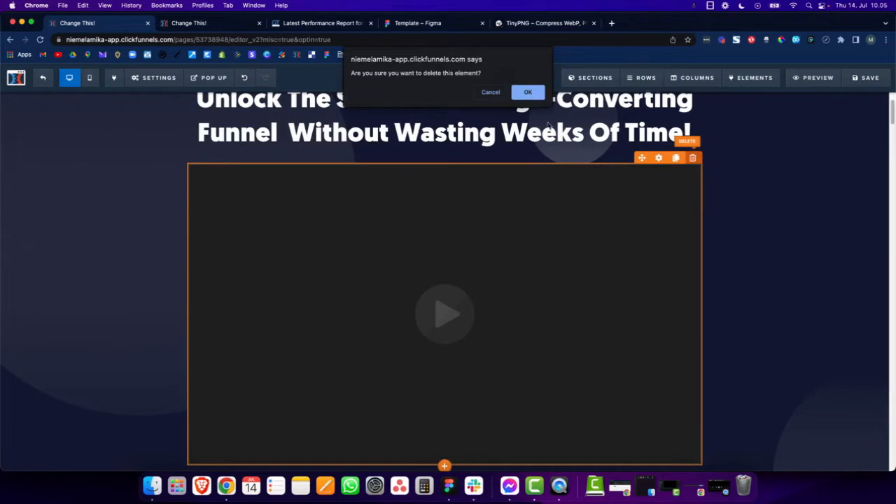
{"action": "left_click", "coordinate": [528, 92]}
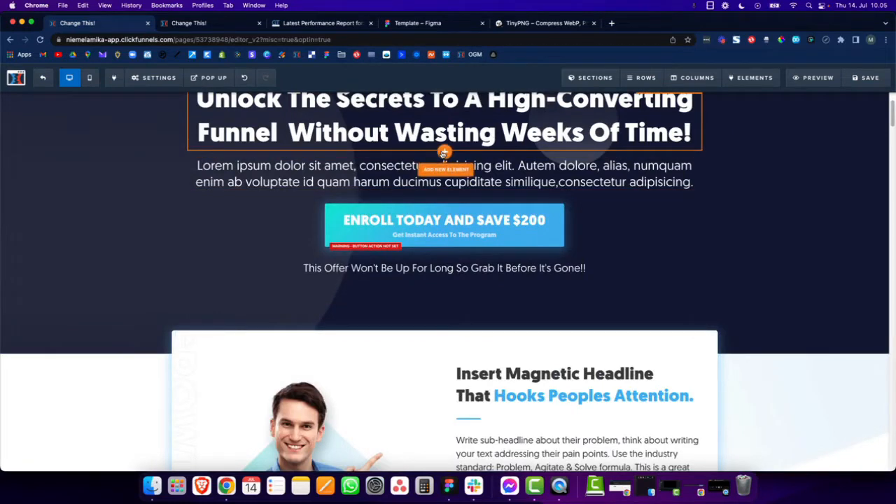
Add a Video Popup element directly below the headline and open its settings
{"action": "left_click", "coordinate": [444, 152]}
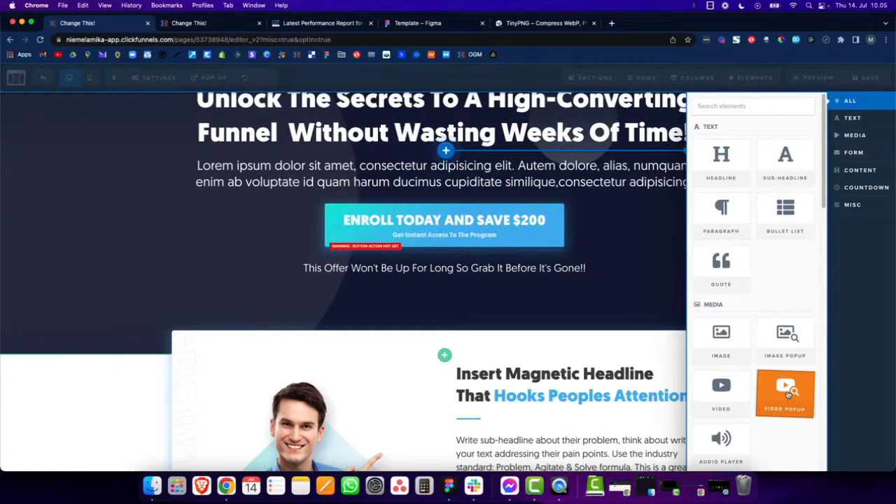
{"action": "left_click_drag", "start_coordinate": [788, 394], "coordinate": [453, 137]}
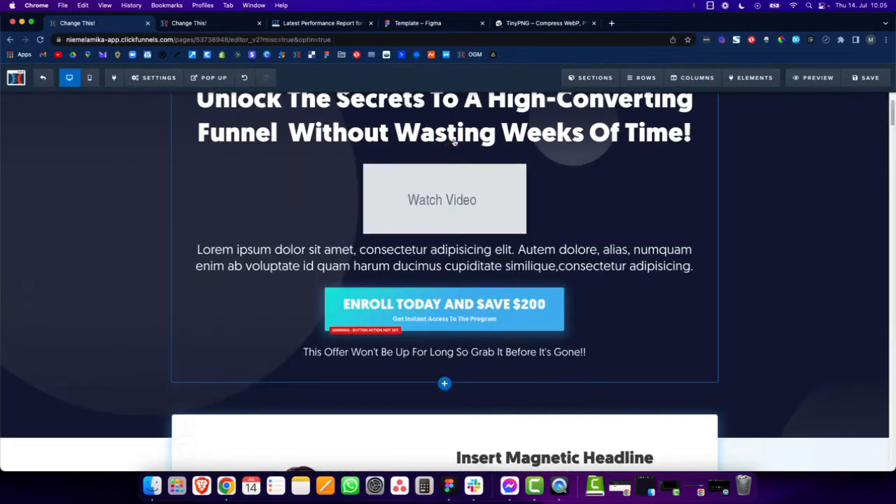
{"action": "left_click", "coordinate": [507, 189]}
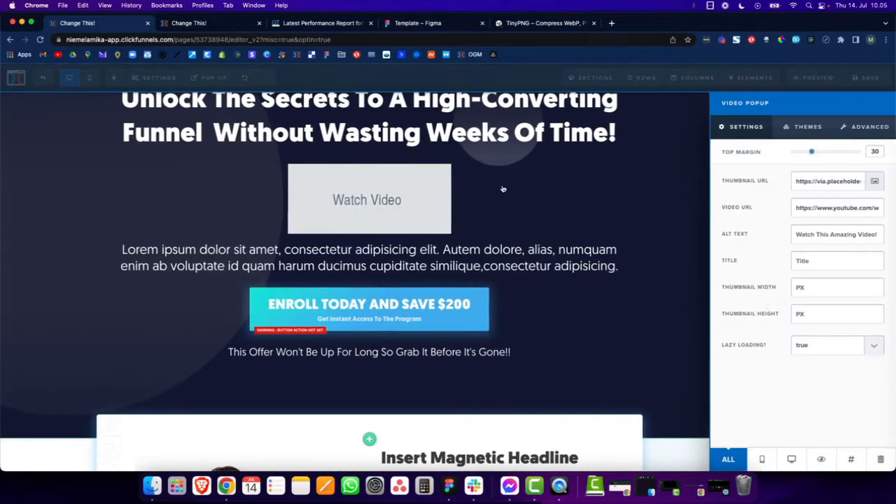
Replace the Video Popup's video URL with the copied Loom share link and close the settings
{"action": "triple_click", "coordinate": [851, 213]}
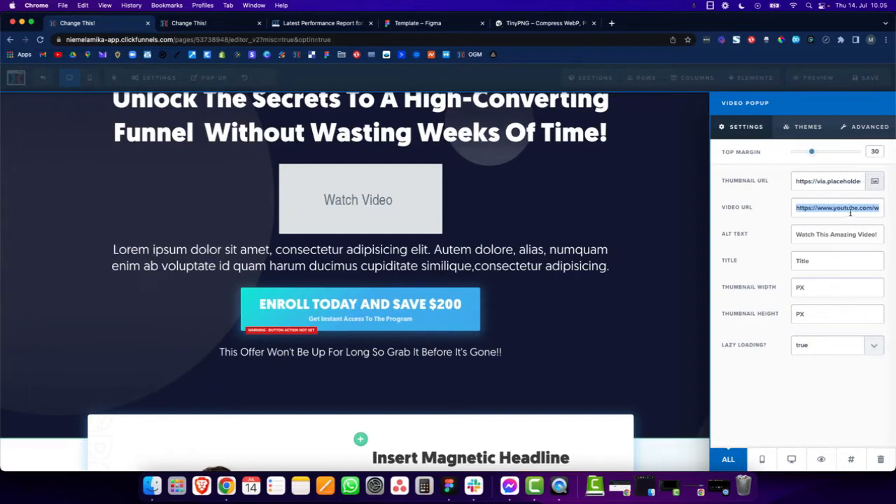
{"action": "key", "text": "super+v"}
{"action": "left_click", "coordinate": [664, 204]}
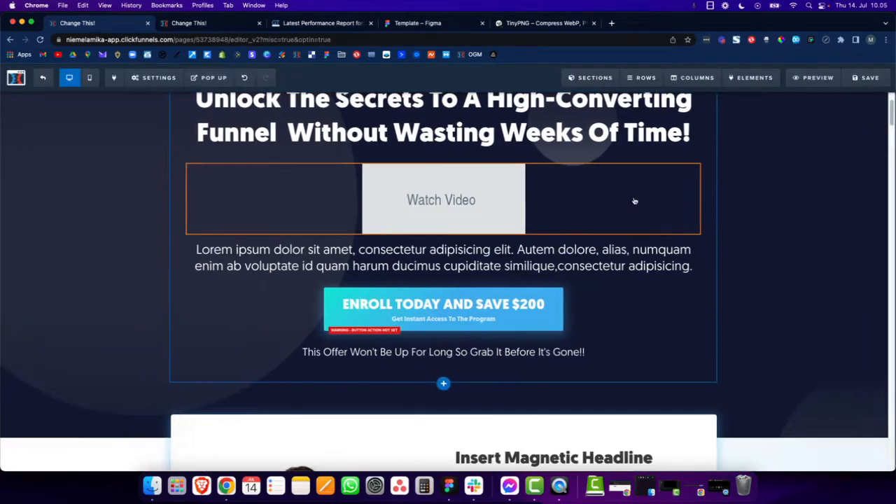
Reopen the Video Popup's settings and clear its video URL
{"action": "left_click", "coordinate": [483, 190]}
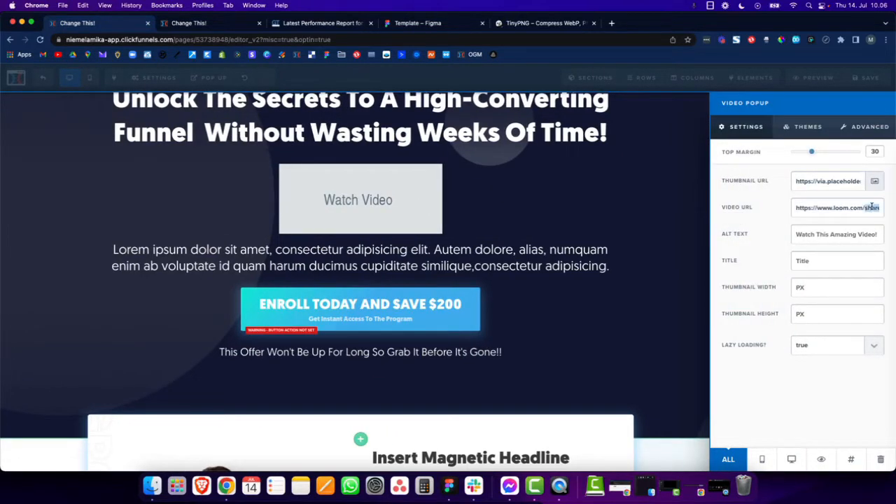
{"action": "triple_click", "coordinate": [872, 206]}
{"action": "key", "text": "BackSpace"}
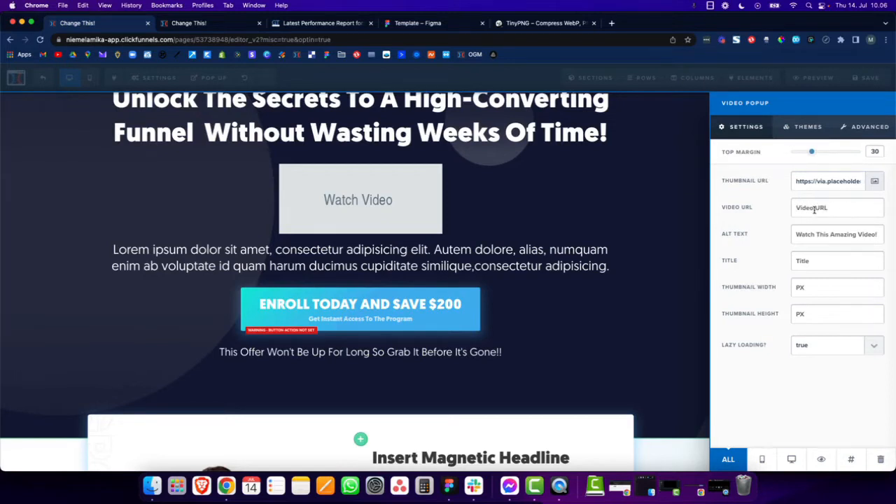
Close the Video Popup's settings, then reopen them to check the video URL field and close them again
{"action": "left_click", "coordinate": [692, 210]}
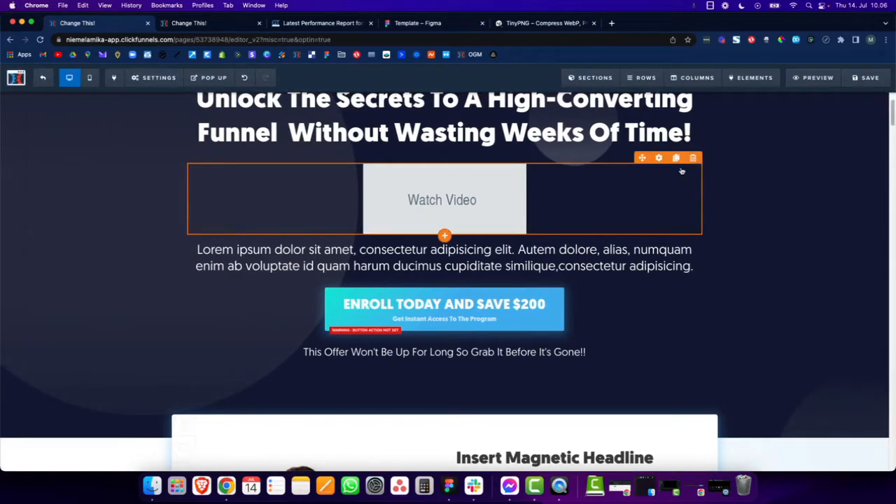
{"action": "scroll", "coordinate": [644, 238], "scroll_direction": "up", "scroll_amount": 2}
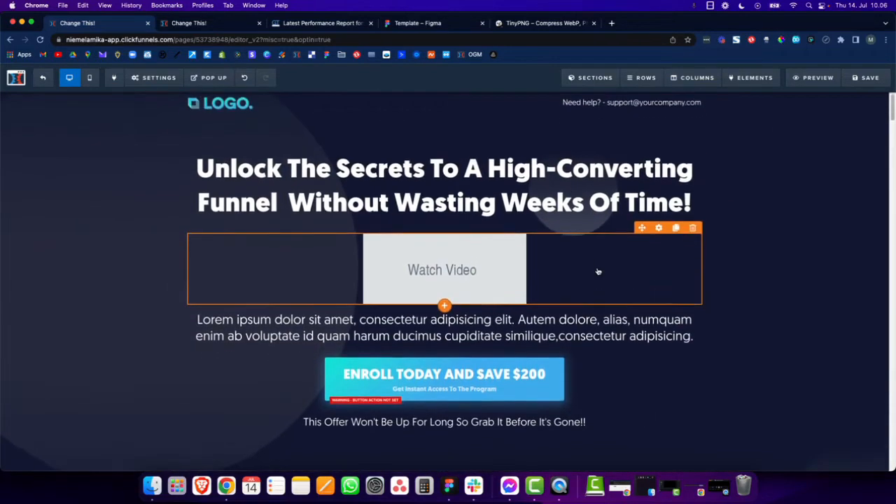
{"action": "left_click", "coordinate": [596, 271]}
{"action": "left_click", "coordinate": [839, 210]}
{"action": "left_click", "coordinate": [701, 264]}
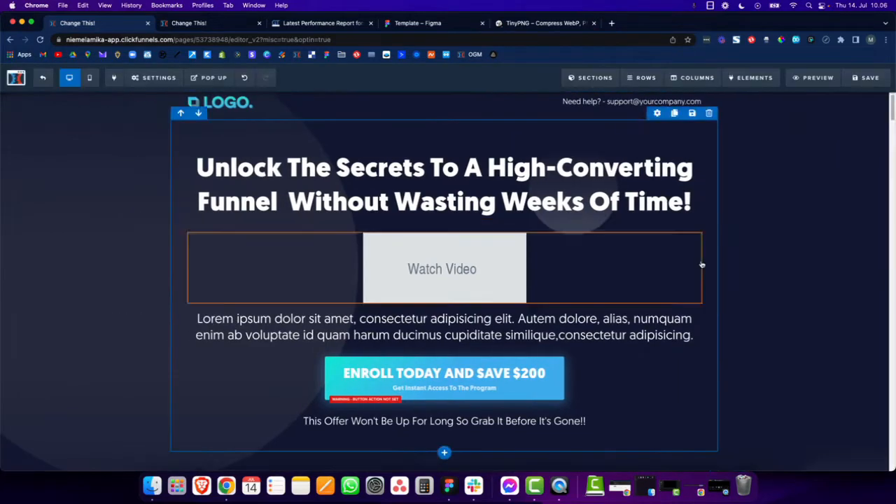
Clear the image width of the pointing man beside "Insert Magnetic Headline", then set it back to 400
{"action": "scroll", "coordinate": [708, 273], "scroll_direction": "down", "scroll_amount": 1}
{"action": "scroll", "coordinate": [677, 263], "scroll_direction": "down", "scroll_amount": 5}
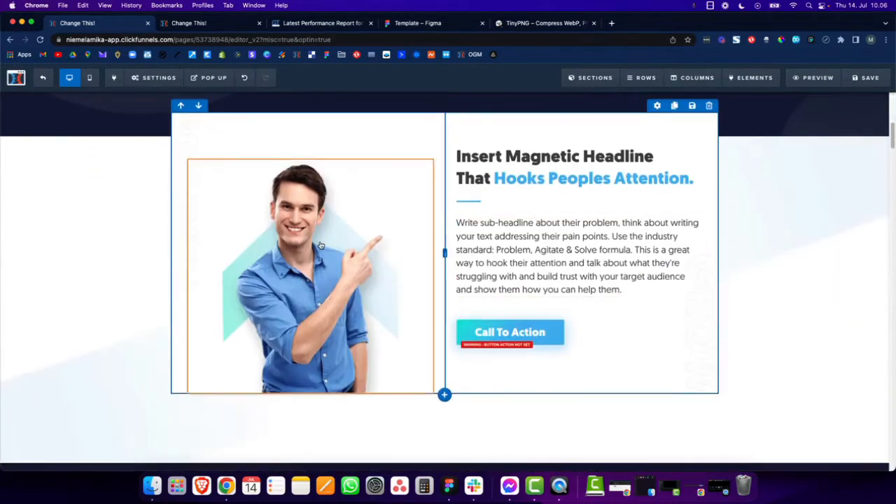
{"action": "left_click", "coordinate": [320, 245]}
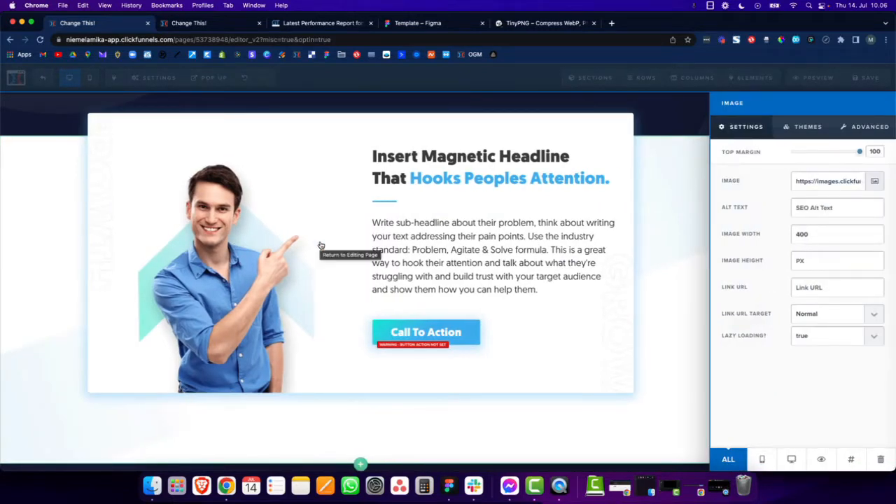
{"action": "left_click_drag", "start_coordinate": [833, 232], "coordinate": [782, 238]}
{"action": "left_click", "coordinate": [817, 235]}
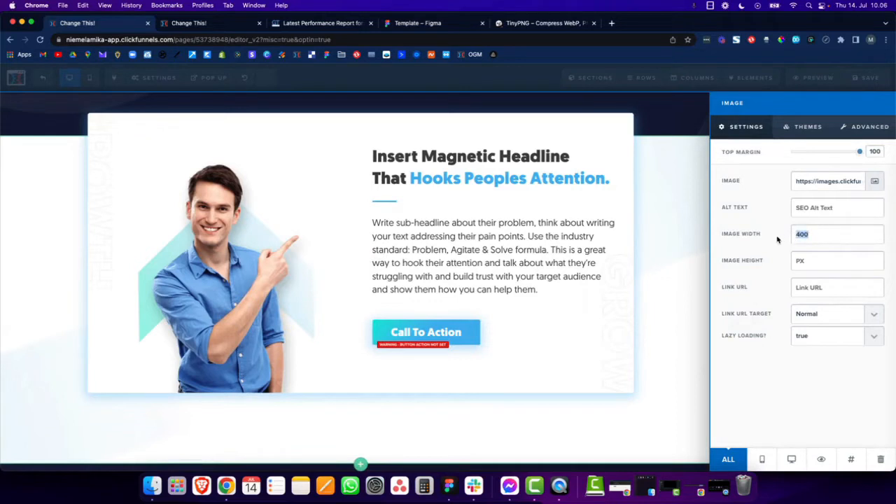
{"action": "key", "text": "BackSpace"}
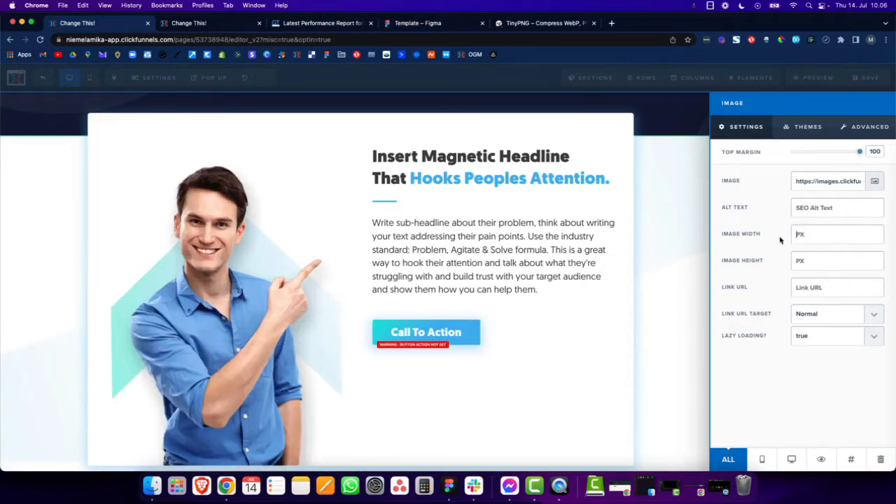
{"action": "left_click", "coordinate": [818, 235]}
{"action": "type", "text": "400"}
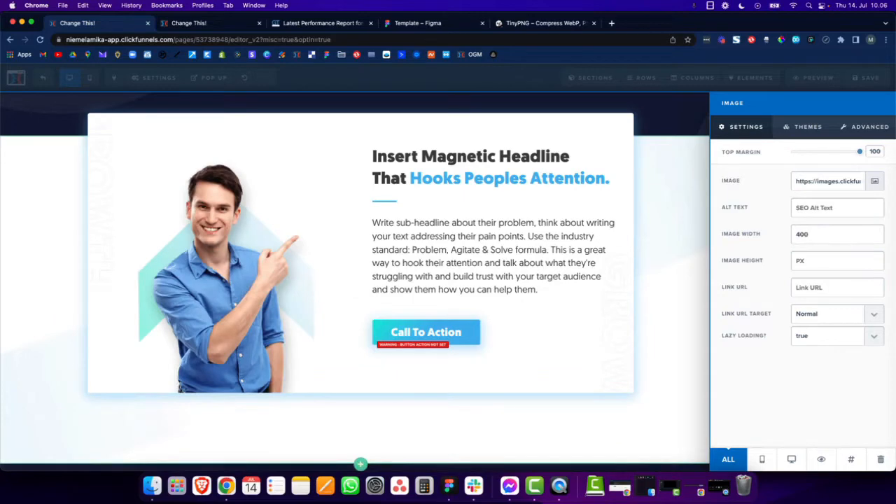
Clear the pointing man image's width again and close its settings
{"action": "double_click", "coordinate": [816, 233]}
{"action": "key", "text": "BackSpace"}
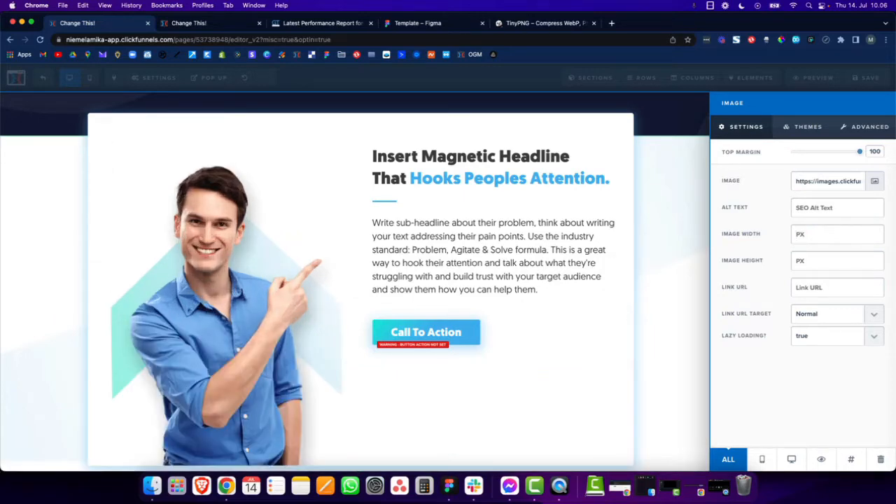
{"action": "left_click", "coordinate": [675, 239]}
Check the image width setting of the course mockup under the "Enroll Now To SAVE $200" headline and close it
{"action": "scroll", "coordinate": [676, 245], "scroll_direction": "down", "scroll_amount": 10}
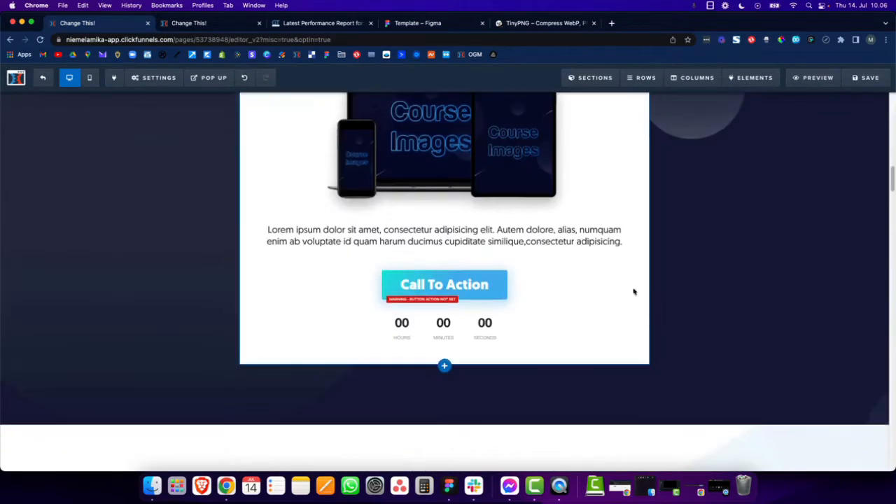
{"action": "scroll", "coordinate": [562, 259], "scroll_direction": "up", "scroll_amount": 3}
{"action": "left_click", "coordinate": [500, 256]}
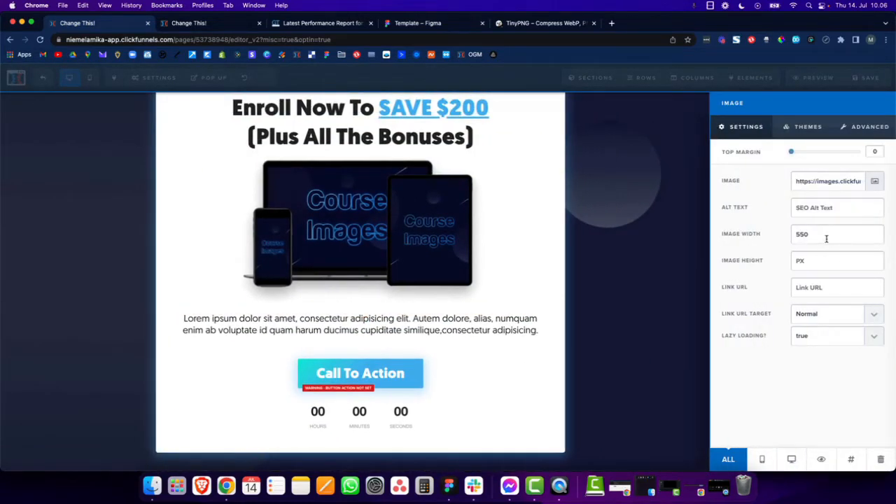
{"action": "left_click", "coordinate": [682, 242]}
Set the pointing man image's width to 400 and close its settings
{"action": "scroll", "coordinate": [676, 240], "scroll_direction": "up", "scroll_amount": 5}
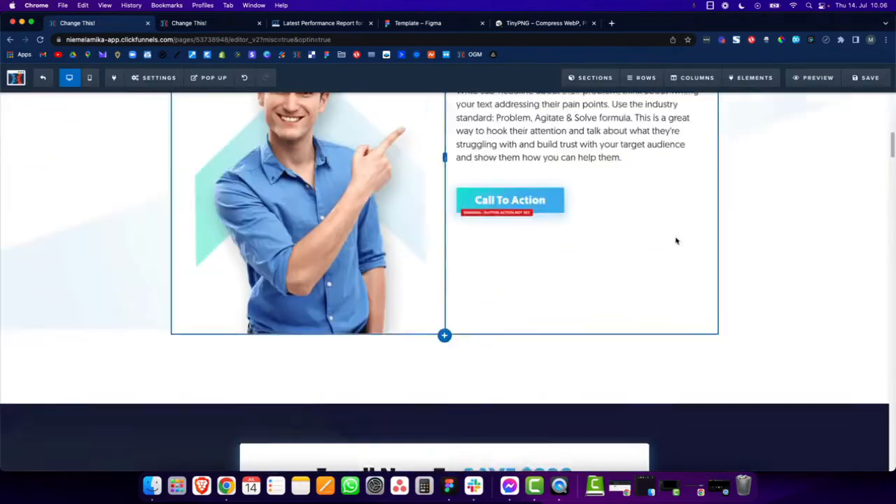
{"action": "left_click", "coordinate": [372, 252]}
{"action": "left_click", "coordinate": [840, 236]}
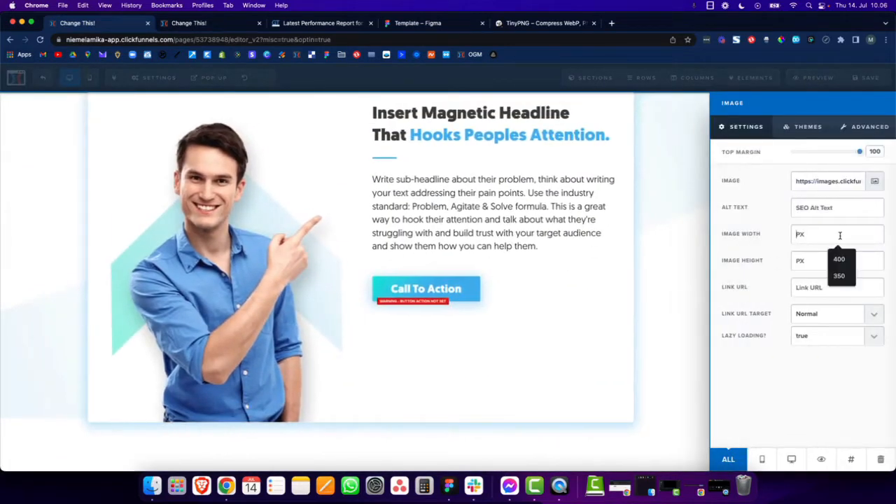
{"action": "left_click", "coordinate": [840, 259]}
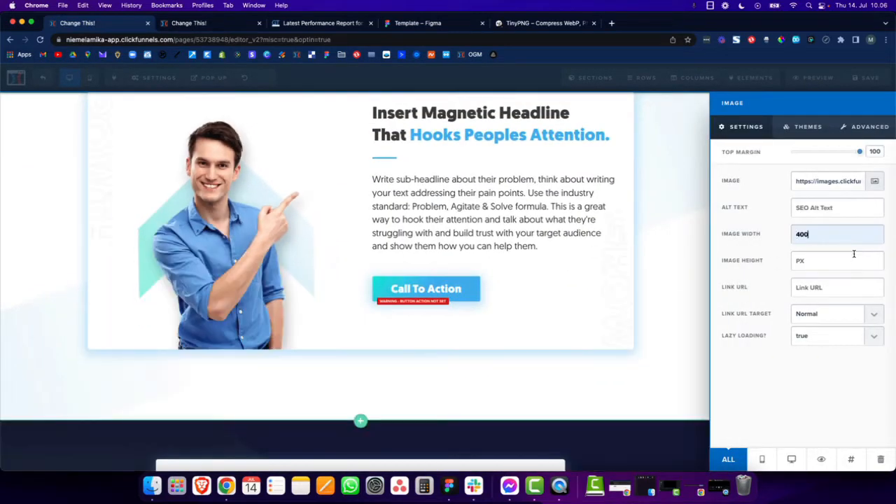
{"action": "left_click", "coordinate": [676, 228]}
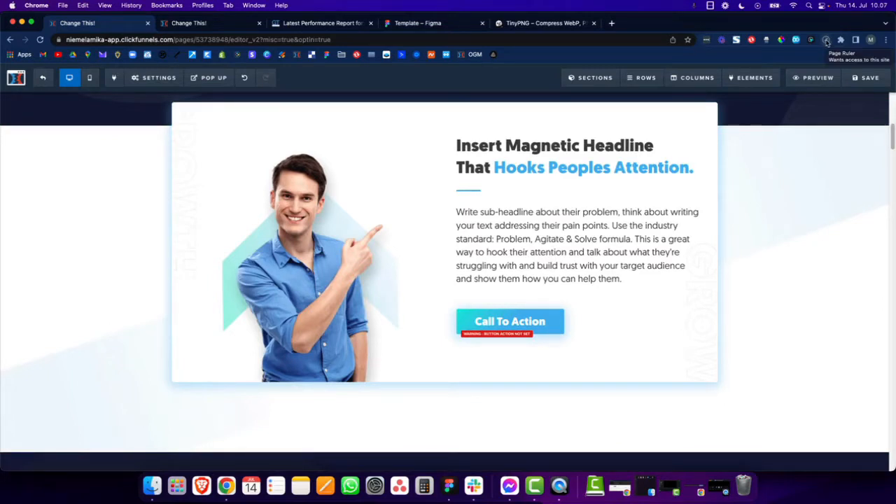
Measure the pointing man image on the page with Page Ruler, then leave ruler mode
{"action": "left_click", "coordinate": [826, 40]}
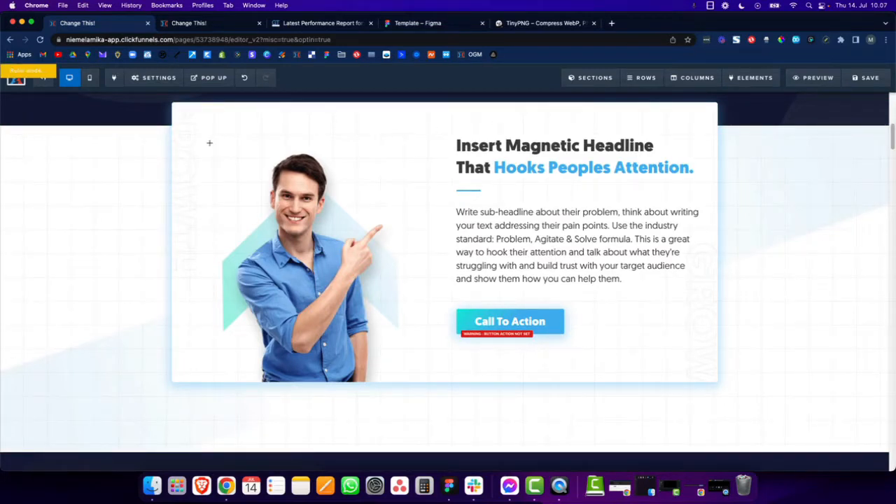
{"action": "left_click_drag", "start_coordinate": [210, 143], "coordinate": [404, 382]}
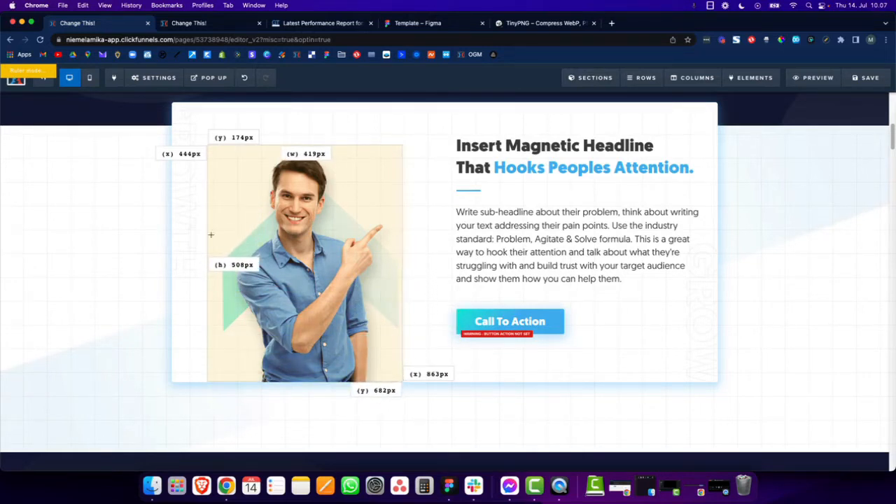
{"action": "left_click", "coordinate": [211, 235]}
{"action": "left_click_drag", "start_coordinate": [242, 140], "coordinate": [398, 380]}
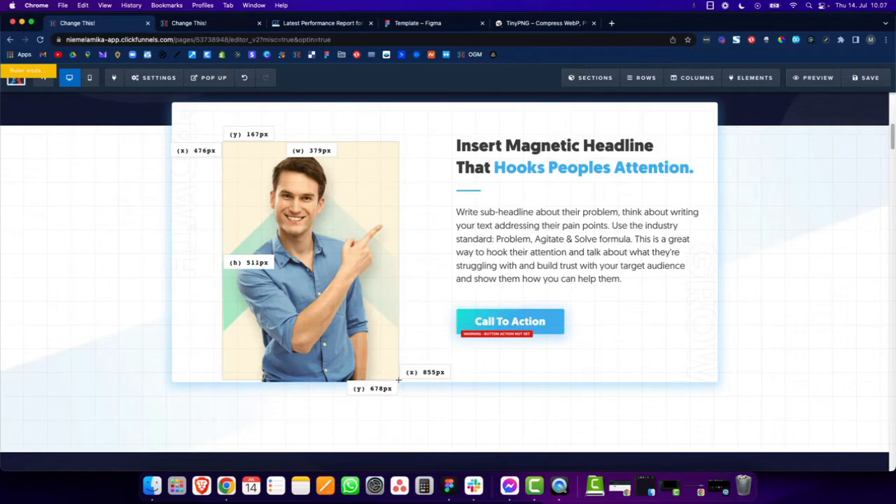
{"action": "key", "text": "Escape"}
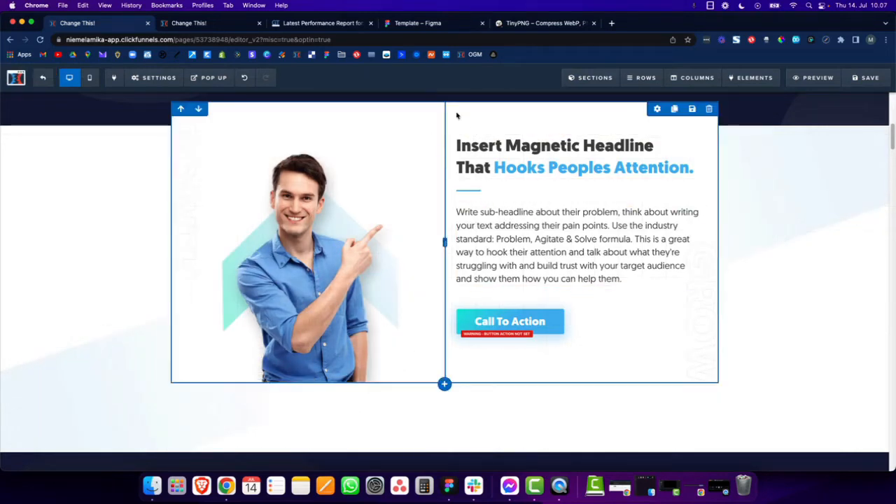
Switch to the Figma template and resize the pointing man image to a width of 400, keeping its proportions
{"action": "left_click", "coordinate": [421, 28]}
{"action": "left_click", "coordinate": [331, 243]}
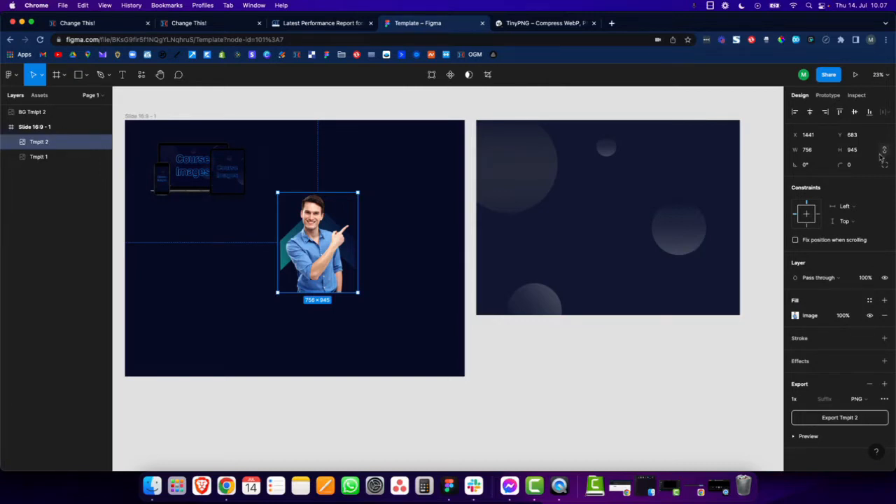
{"action": "left_click", "coordinate": [811, 151]}
{"action": "type", "text": "400"}
{"action": "key", "text": "Return"}
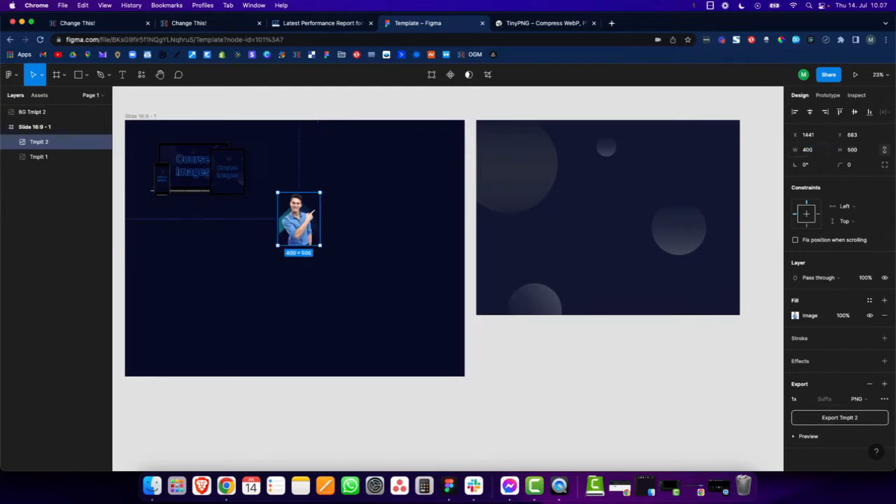
Export the resized pointing man image from Figma as a 1x PNG
{"action": "left_click", "coordinate": [395, 225]}
{"action": "scroll", "coordinate": [250, 226], "scroll_direction": "up", "scroll_amount": 1}
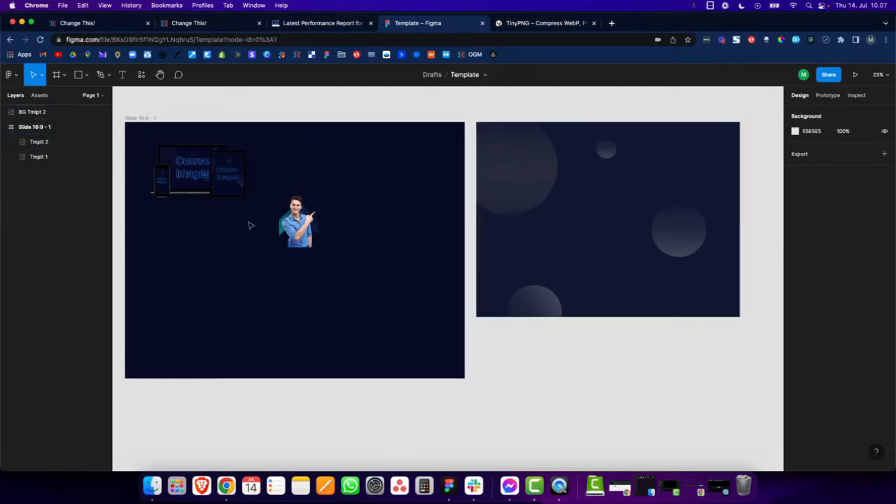
{"action": "left_click", "coordinate": [301, 259]}
{"action": "left_click", "coordinate": [841, 421]}
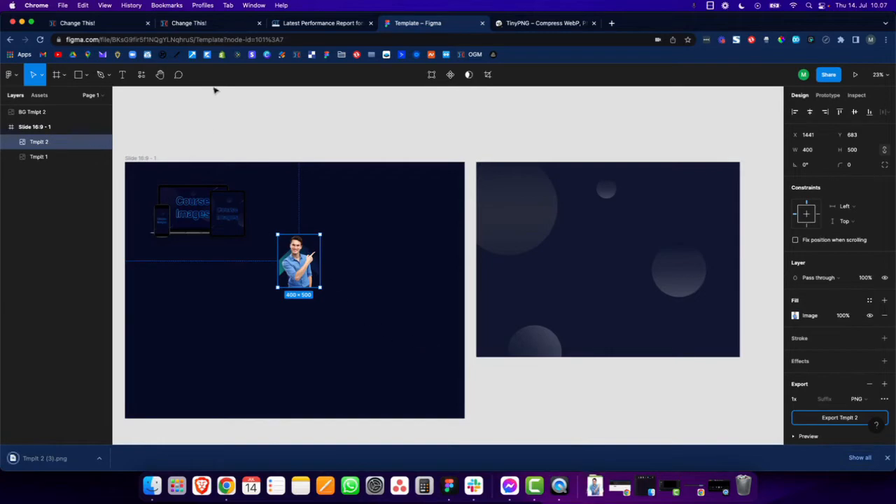
Compress the exported Tmplt 2 (3).png with TinyPNG and download the compressed file
{"action": "left_click", "coordinate": [541, 23]}
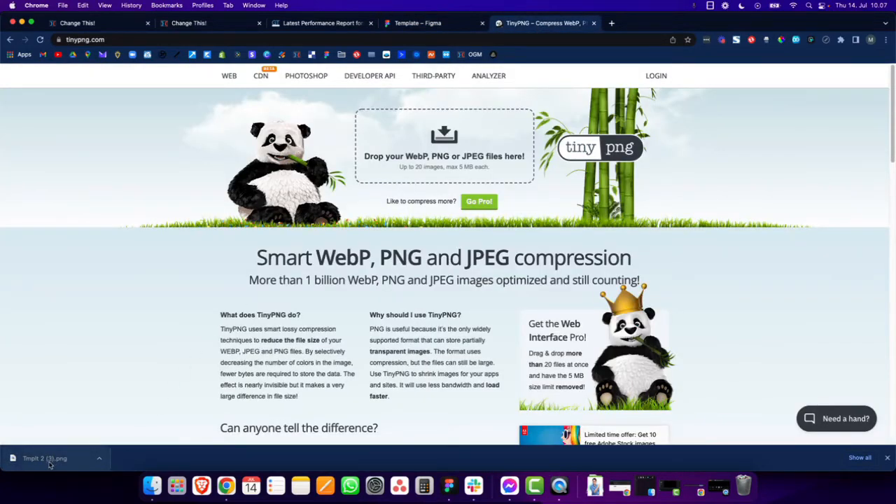
{"action": "left_click_drag", "start_coordinate": [49, 465], "coordinate": [438, 140]}
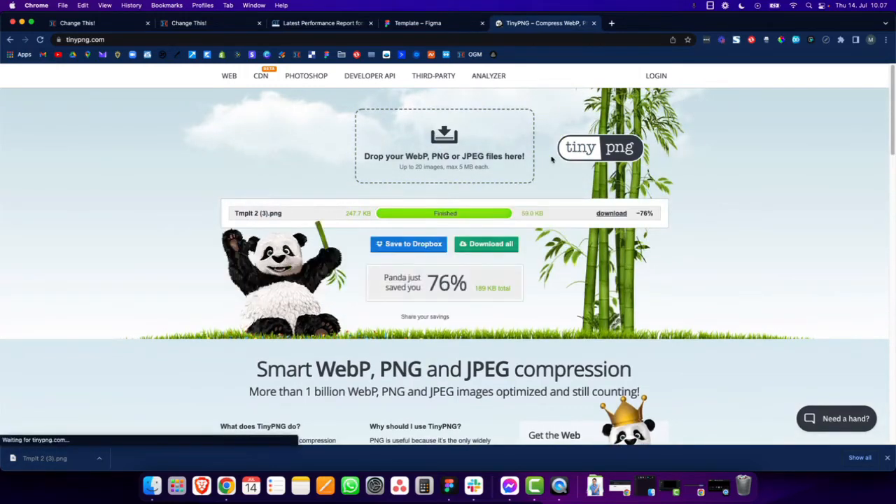
{"action": "left_click", "coordinate": [610, 216]}
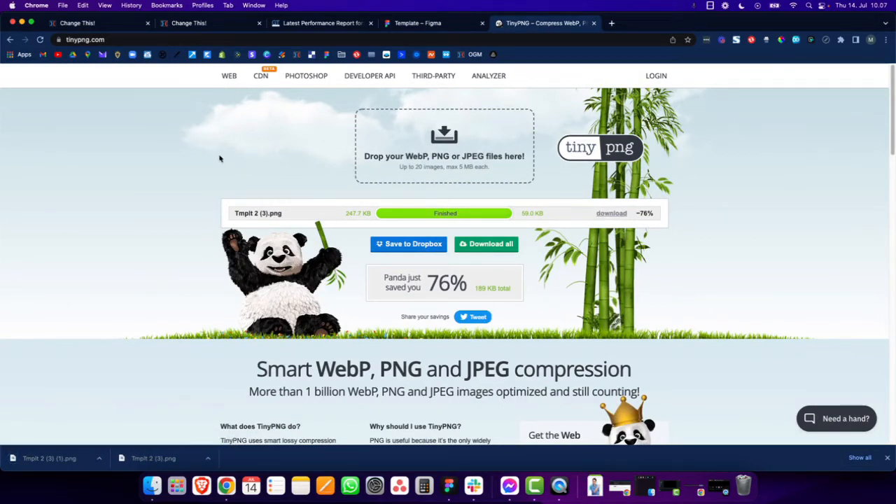
Return to the ClickFunnels editor and clear the image width of the course mockup below the "Enroll Now To SAVE $200" headline
{"action": "left_click", "coordinate": [126, 24]}
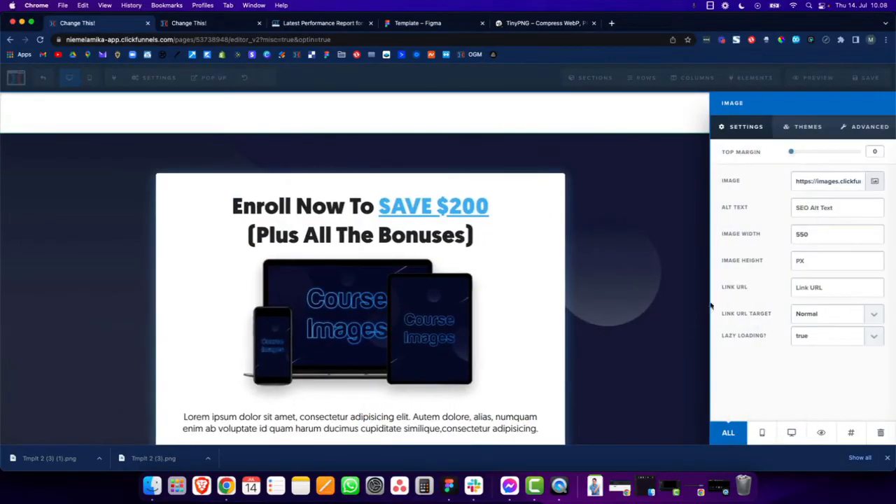
{"action": "left_click_drag", "start_coordinate": [820, 240], "coordinate": [781, 239]}
{"action": "key", "text": "BackSpace"}
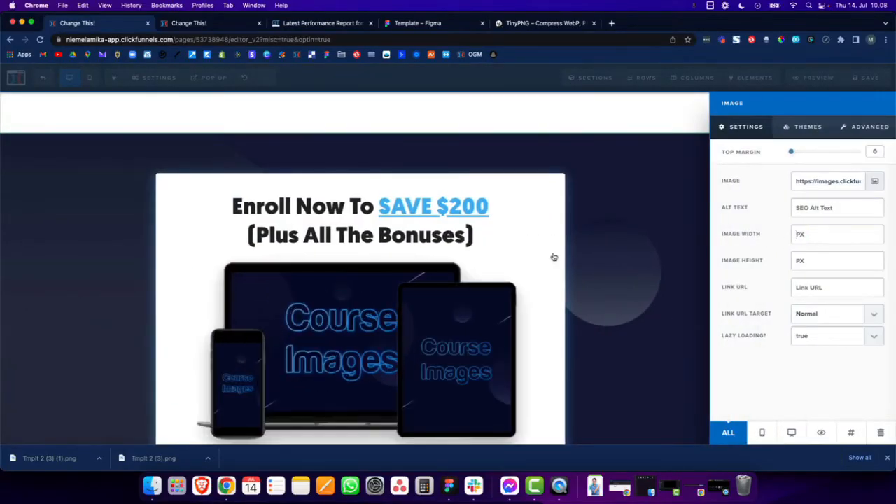
{"action": "left_click", "coordinate": [554, 258]}
Switch to the Figma template and resize the course mockup image to a width of 550, keeping its proportions
{"action": "left_click", "coordinate": [190, 25]}
{"action": "left_click", "coordinate": [319, 24]}
{"action": "left_click", "coordinate": [416, 24]}
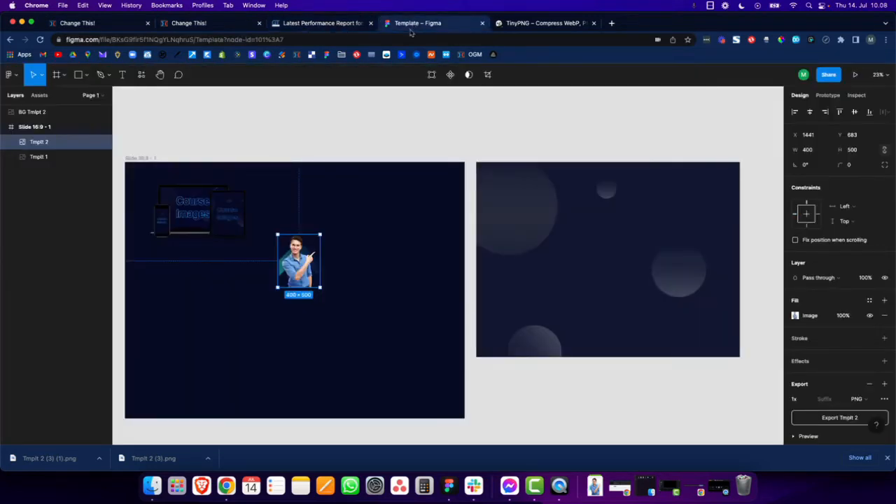
{"action": "left_click", "coordinate": [199, 210]}
{"action": "left_click", "coordinate": [808, 150]}
{"action": "type", "text": "550"}
{"action": "key", "text": "Return"}
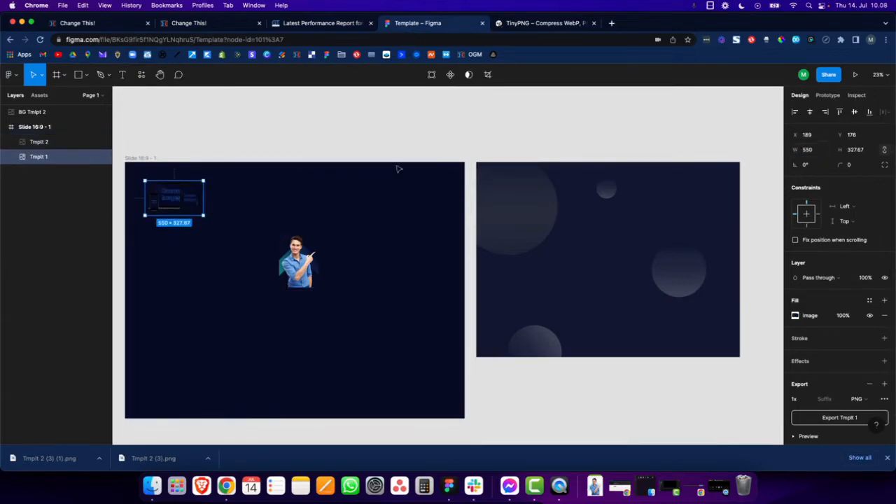
Export the resized course mockup image as a 1x PNG and get its compressed copy from TinyPNG
{"action": "left_click", "coordinate": [396, 170]}
{"action": "left_click", "coordinate": [183, 183]}
{"action": "left_click", "coordinate": [818, 416]}
{"action": "left_click_drag", "start_coordinate": [39, 459], "coordinate": [426, 146]}
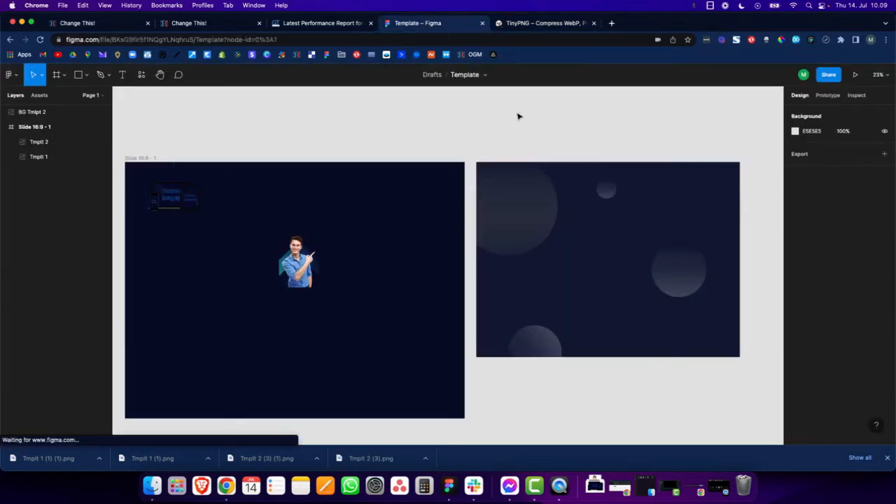
Resize the background image with the circles in Figma to a width of 1920, keeping its proportions
{"action": "left_click", "coordinate": [545, 215]}
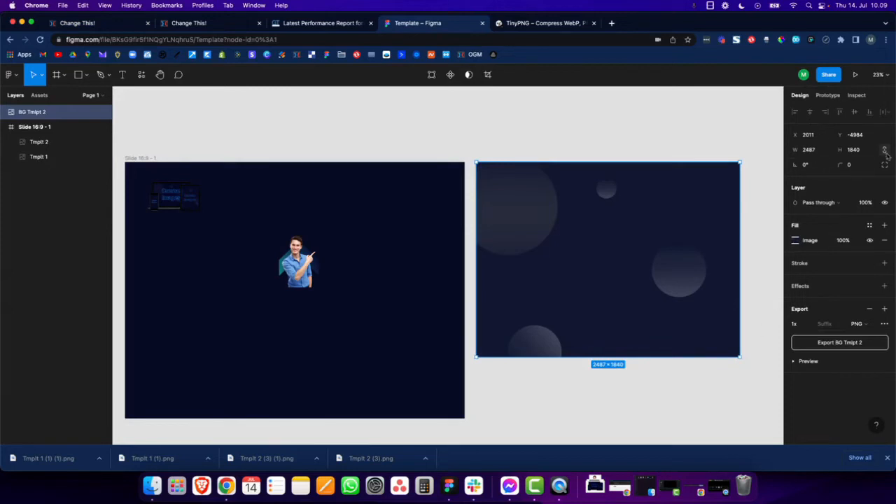
{"action": "left_click", "coordinate": [809, 149]}
{"action": "type", "text": "1920"}
{"action": "key", "text": "Return"}
Export the resized background image as a 1x PNG and upload it to TinyPNG for compression
{"action": "left_click", "coordinate": [730, 222]}
{"action": "left_click", "coordinate": [622, 276]}
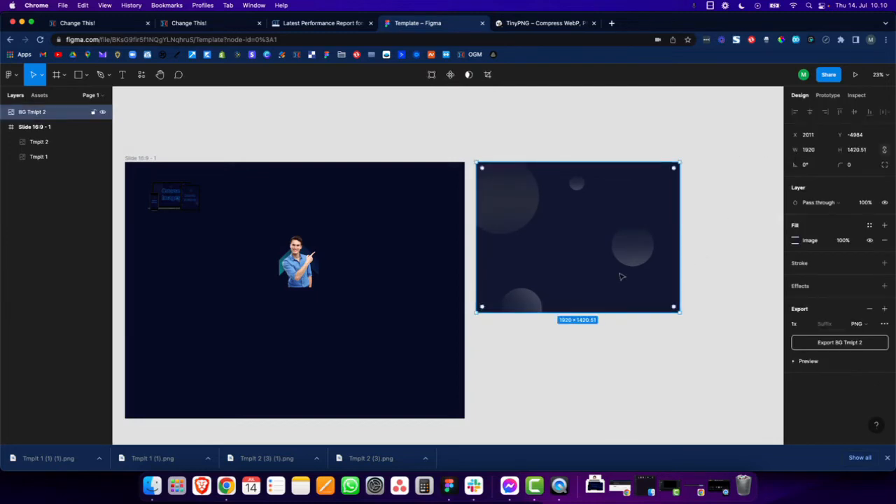
{"action": "left_click", "coordinate": [825, 348]}
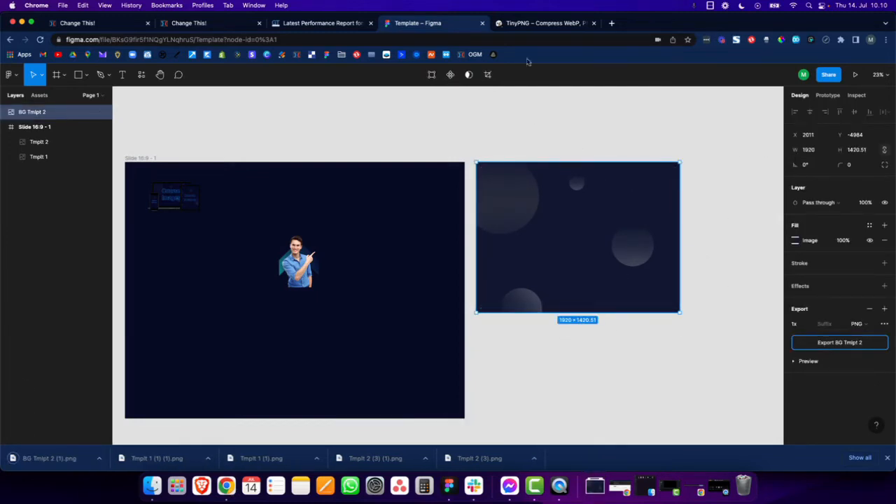
{"action": "left_click", "coordinate": [536, 23]}
{"action": "left_click_drag", "start_coordinate": [49, 458], "coordinate": [443, 151]}
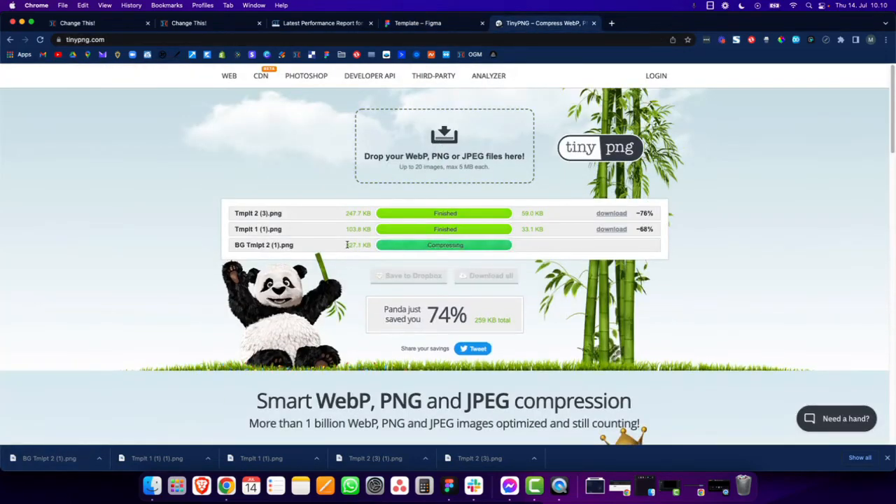
Download the compressed background image from TinyPNG and replace the top section's background with BG Tmplt 2 (1) (1).png in the ClickFunnels editor
{"action": "left_click_drag", "start_coordinate": [345, 245], "coordinate": [367, 246]}
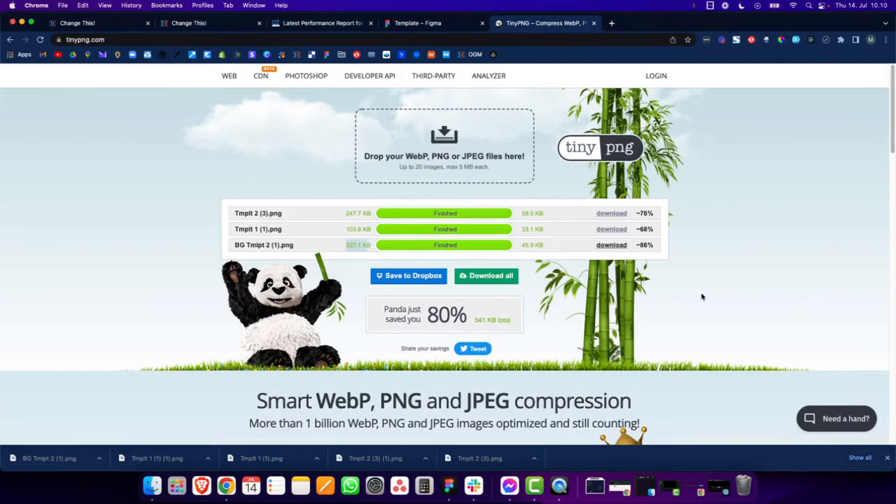
{"action": "left_click", "coordinate": [602, 246]}
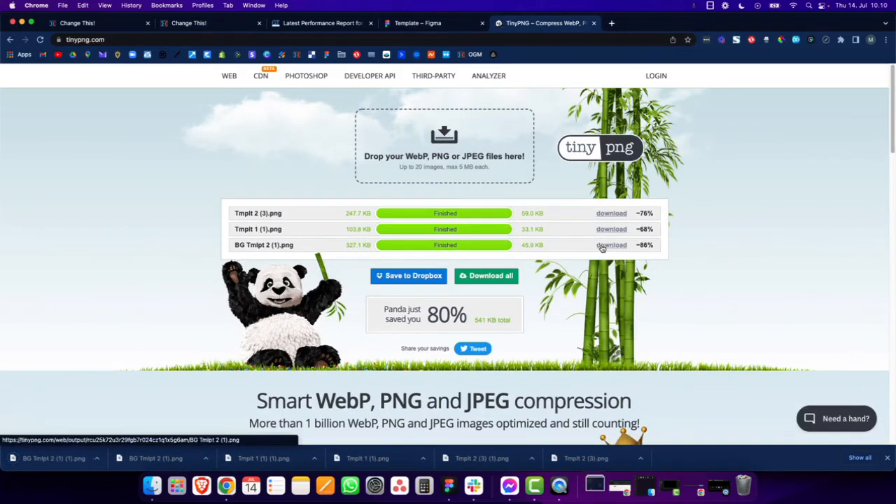
{"action": "left_click", "coordinate": [114, 23]}
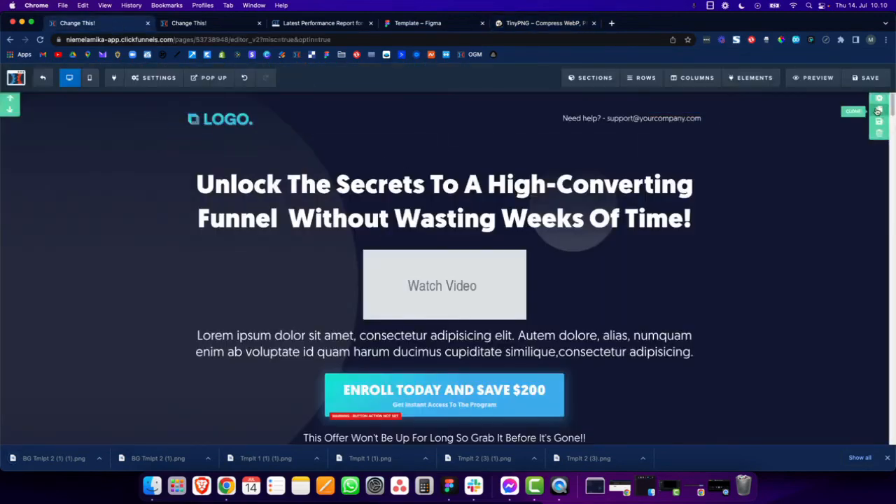
{"action": "left_click", "coordinate": [872, 106]}
{"action": "left_click", "coordinate": [868, 181]}
{"action": "left_click_drag", "start_coordinate": [54, 459], "coordinate": [460, 93]}
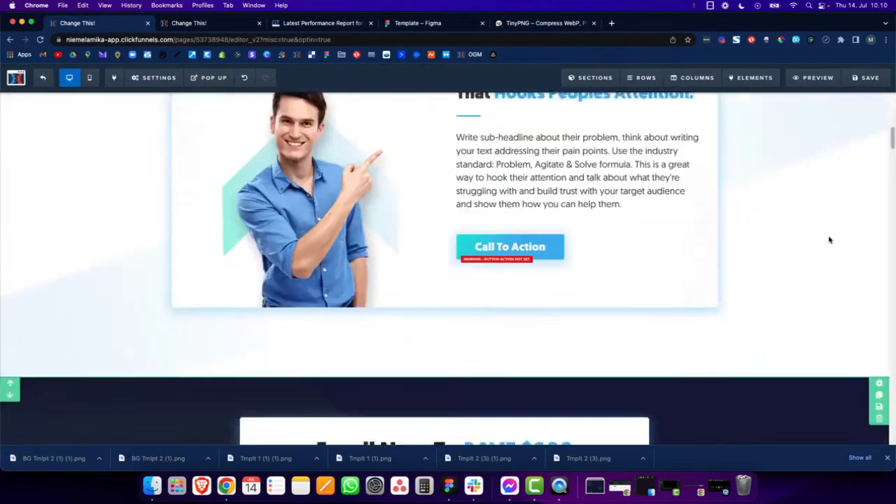
{"action": "scroll", "coordinate": [830, 232], "scroll_direction": "up", "scroll_amount": 10}
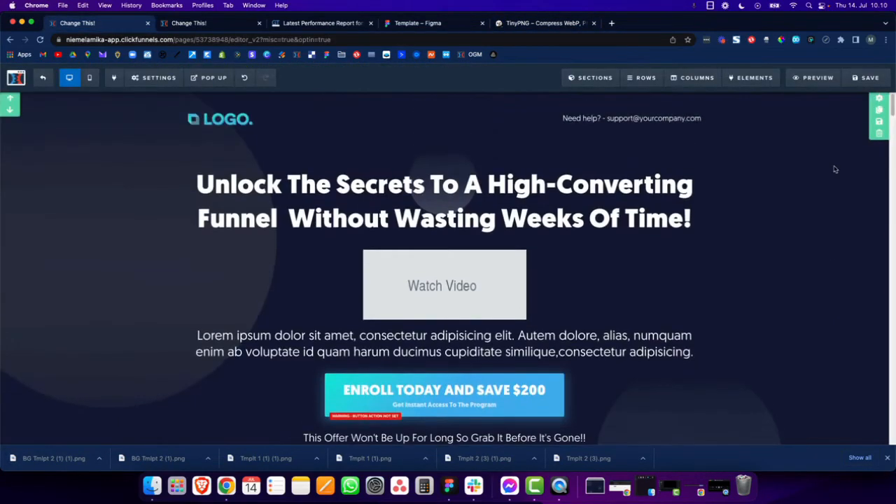
{"action": "scroll", "coordinate": [798, 200], "scroll_direction": "down", "scroll_amount": 6}
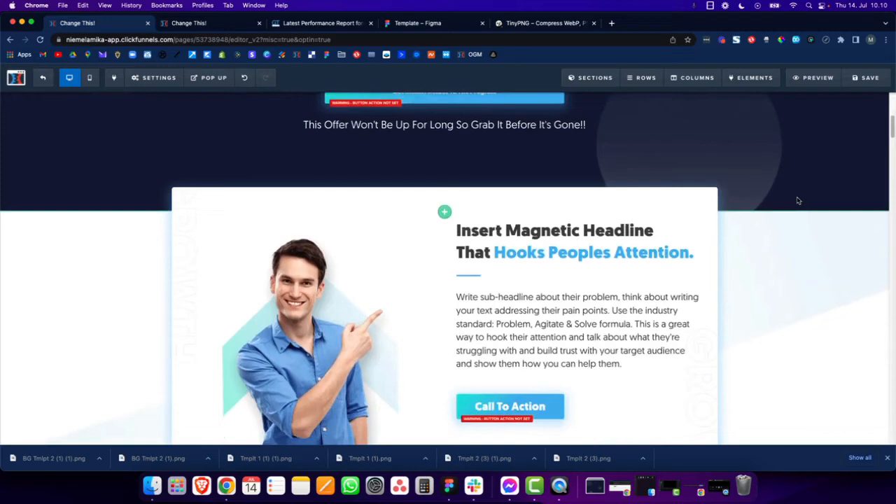
{"action": "scroll", "coordinate": [797, 201], "scroll_direction": "up", "scroll_amount": 6}
Check the page's header and footer tracking code for scripts
{"action": "left_click", "coordinate": [168, 80]}
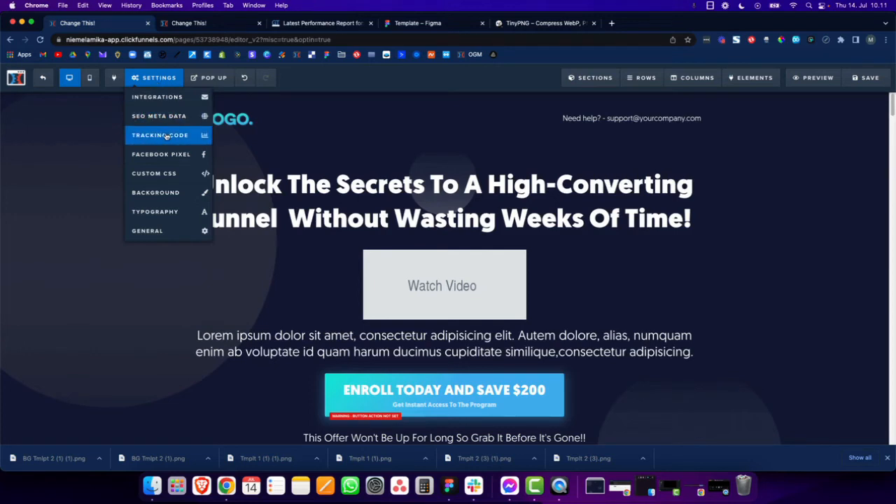
{"action": "left_click", "coordinate": [167, 135]}
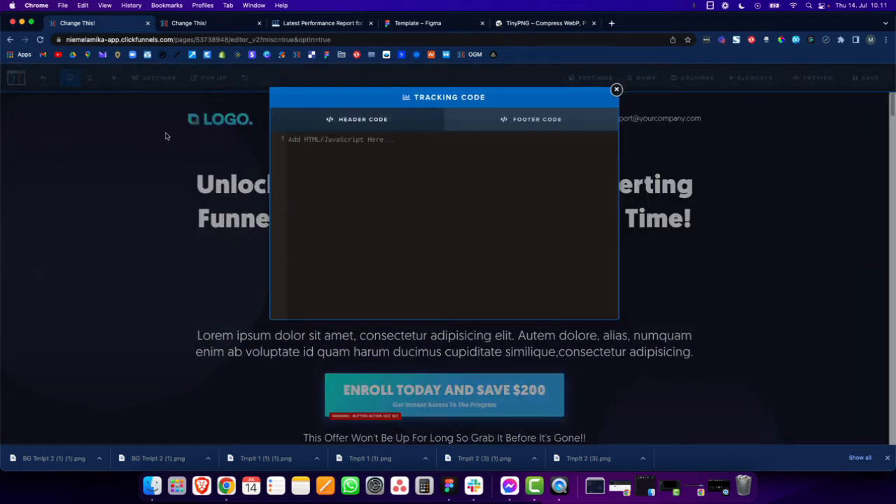
{"action": "left_click", "coordinate": [579, 119]}
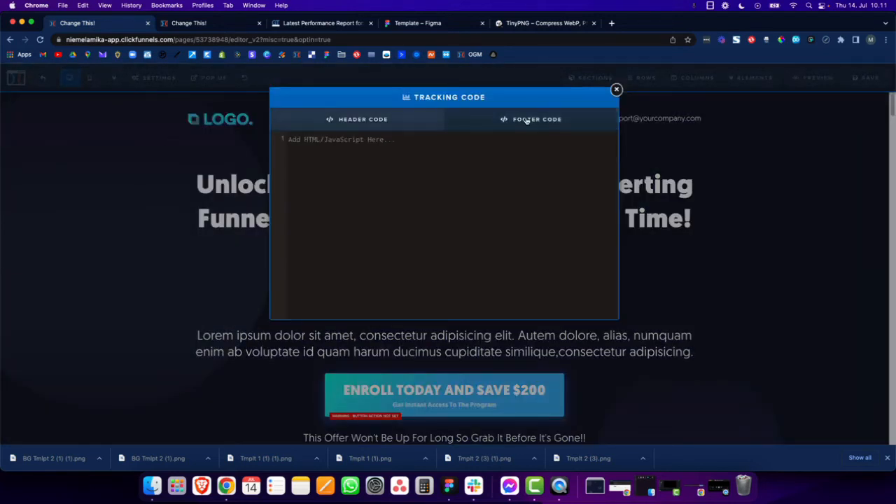
{"action": "left_click", "coordinate": [382, 123]}
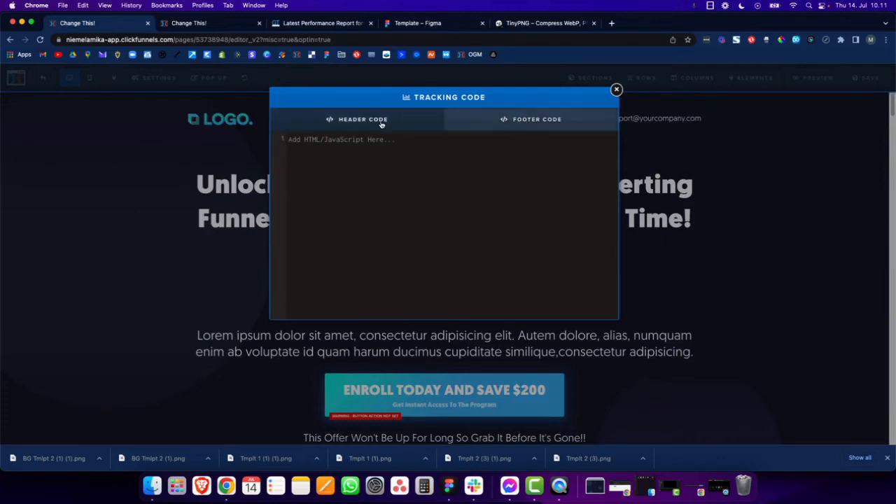
{"action": "left_click", "coordinate": [615, 90]}
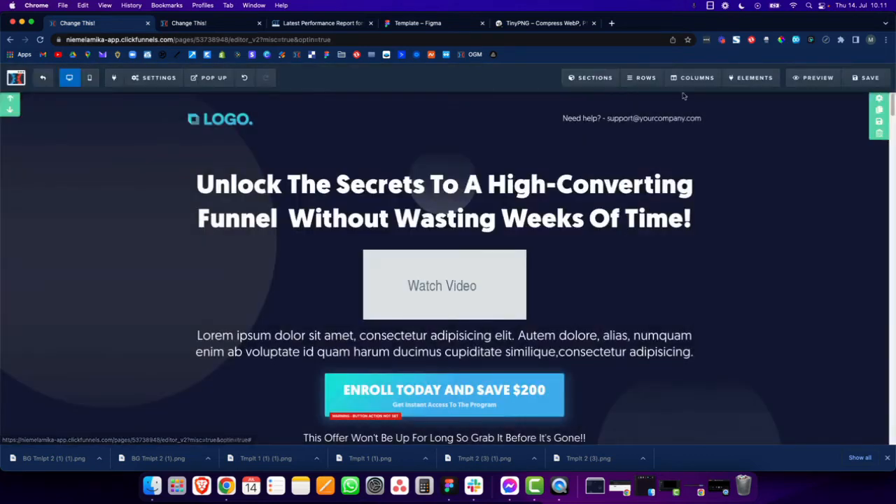
Save the page and open its preview
{"action": "left_click", "coordinate": [880, 78]}
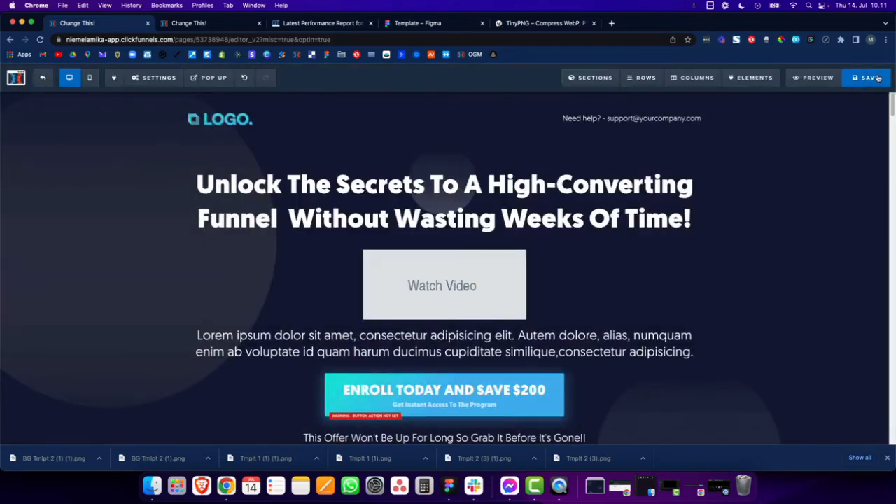
{"action": "left_click", "coordinate": [827, 79]}
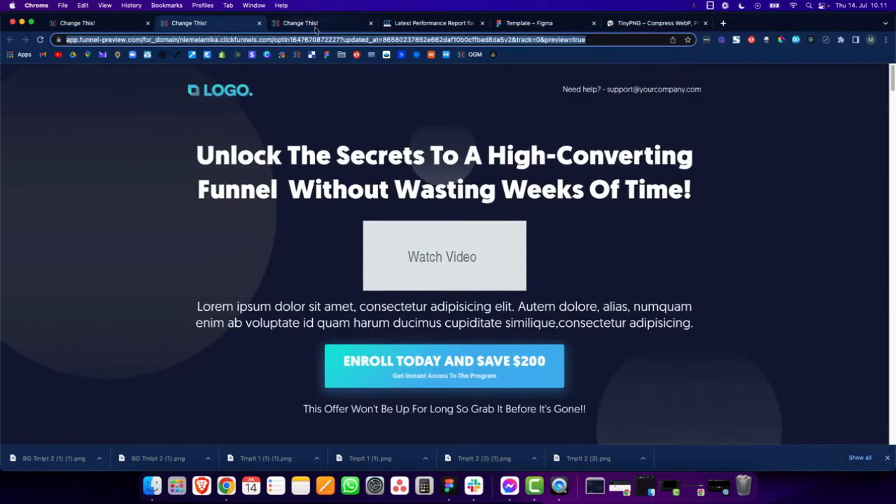
Open the GTmetrix home page in a new tab and run a speed test on the funnel preview URL
{"action": "left_click", "coordinate": [420, 23]}
{"action": "scroll", "coordinate": [280, 211], "scroll_direction": "up", "scroll_amount": 5}
{"action": "left_click", "coordinate": [117, 84]}
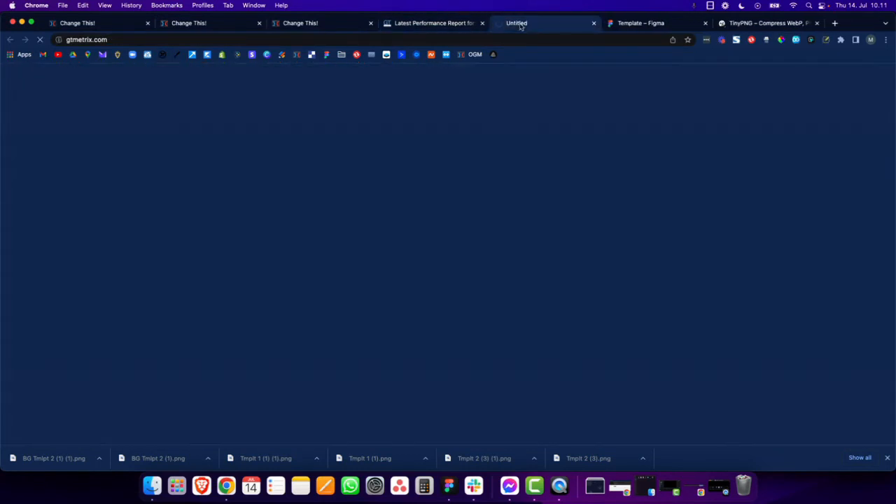
{"action": "left_click", "coordinate": [310, 301]}
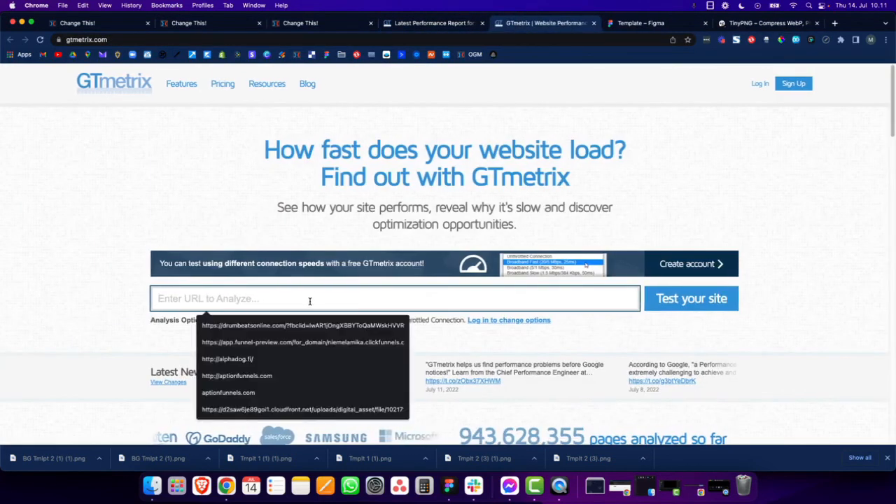
{"action": "left_click", "coordinate": [303, 341]}
{"action": "left_click", "coordinate": [713, 300]}
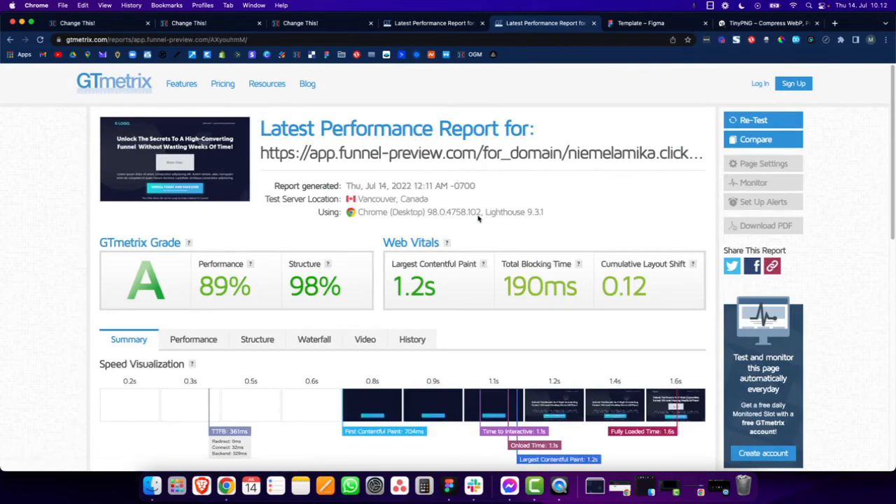
Examine the new GTmetrix report's grade, web vitals, speed visualization and top issues for the preview page
{"action": "key", "text": "ctrl+super+space"}
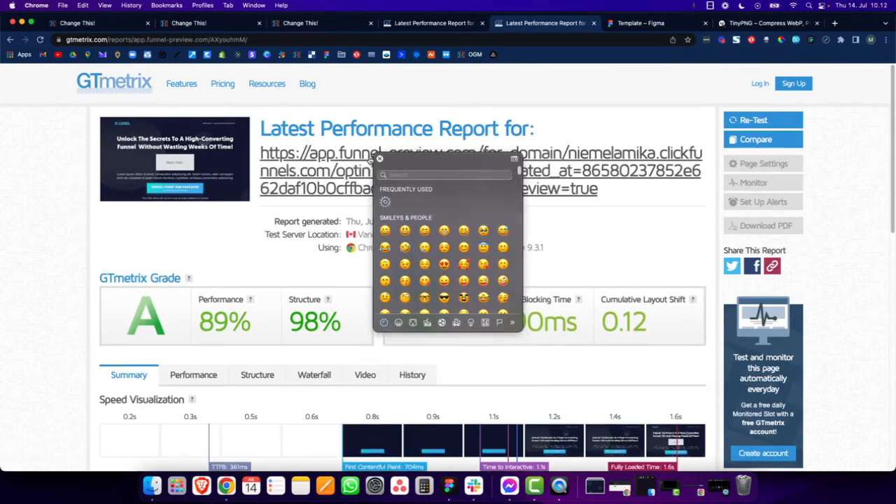
{"action": "left_click", "coordinate": [379, 158]}
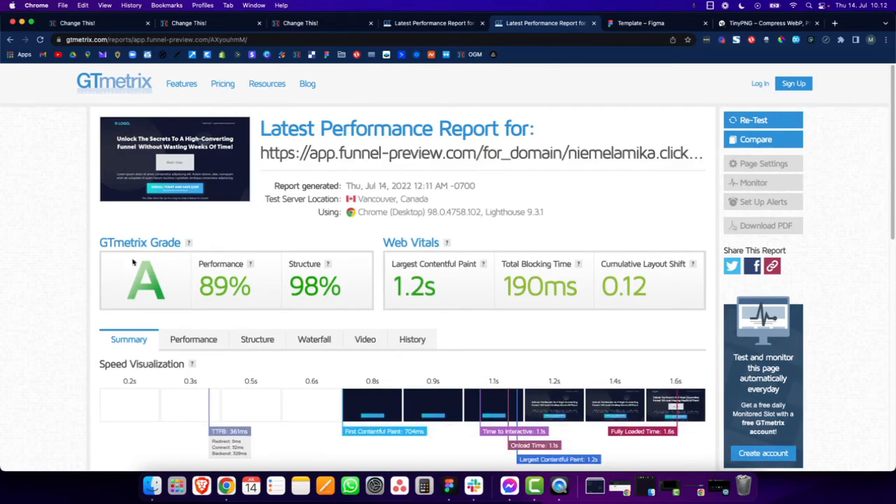
{"action": "scroll", "coordinate": [236, 294], "scroll_direction": "down", "scroll_amount": 2}
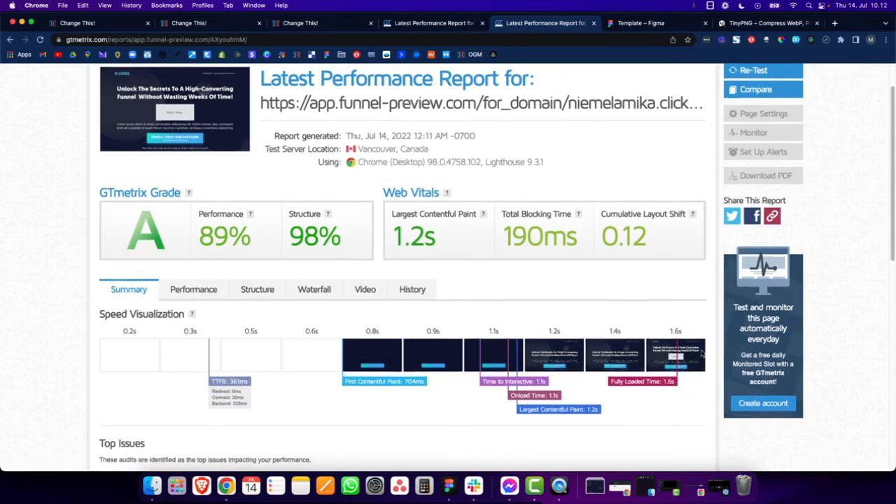
{"action": "scroll", "coordinate": [697, 361], "scroll_direction": "down", "scroll_amount": 2}
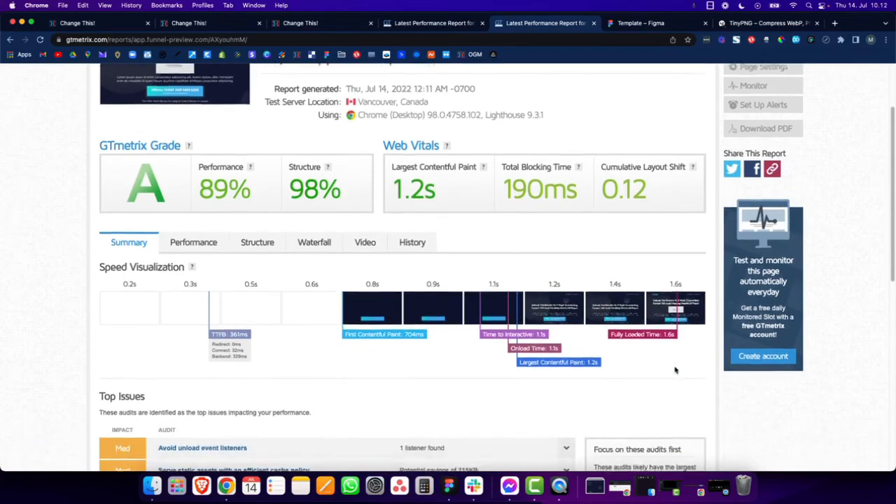